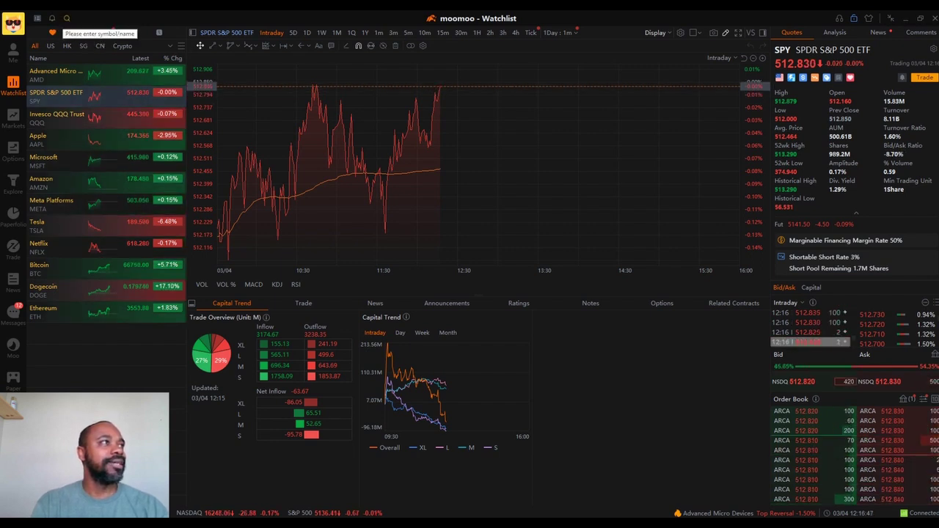
# Step: Search for the symbol M and open the quote for Macy's
pyautogui.click(66, 18)
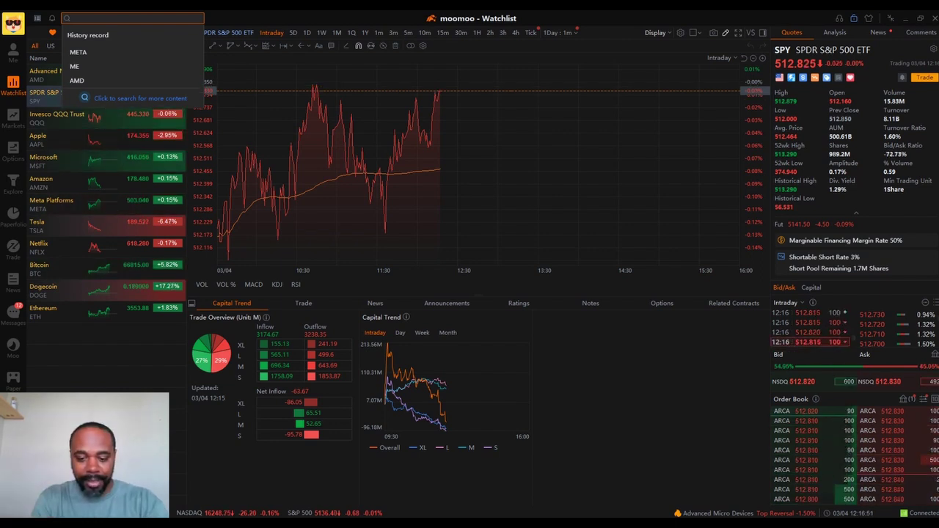
pyautogui.write('M')
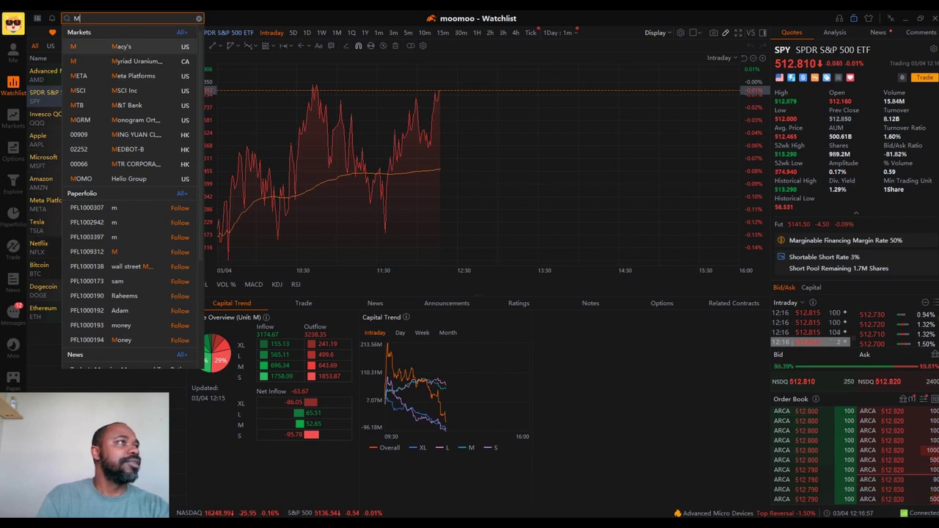
pyautogui.press('Return')
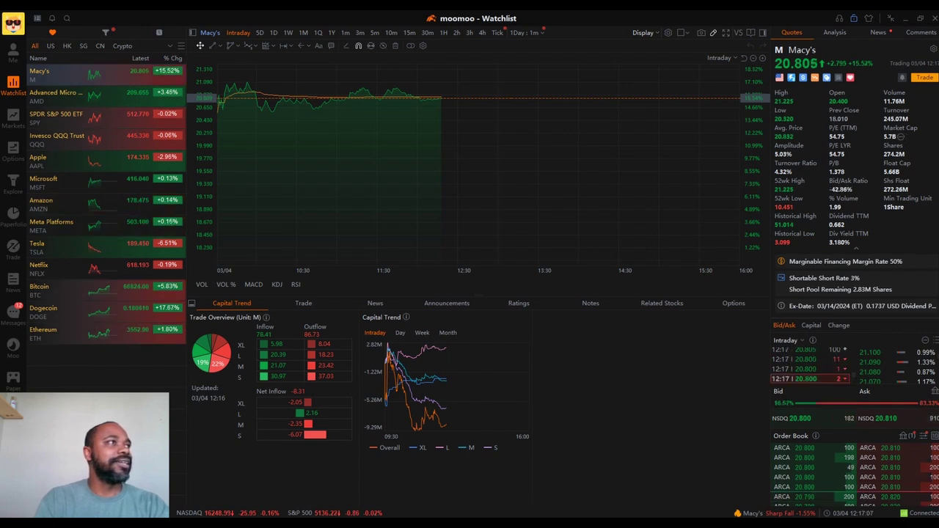
pyautogui.moveTo(94, 74)
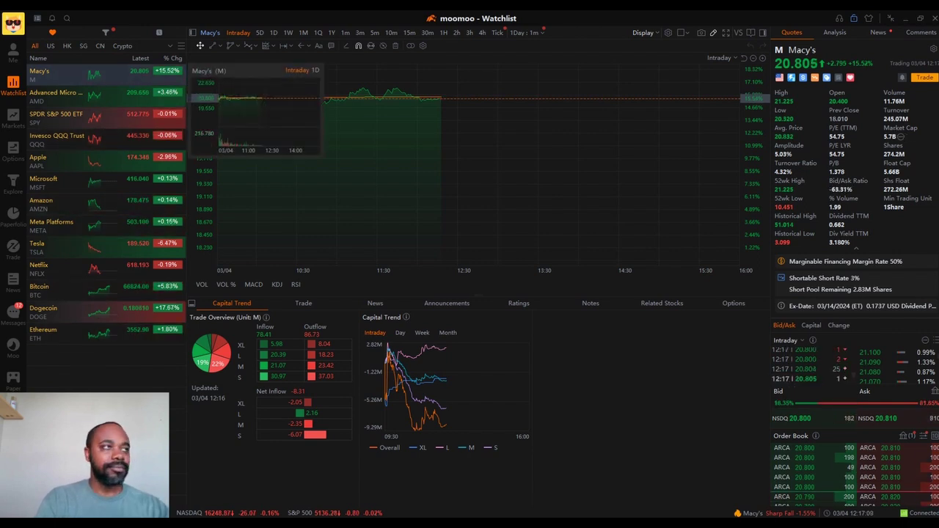
# Step: Open the SPY options chain, view calls and puts side by side, and return to calls only
pyautogui.click(94, 117)
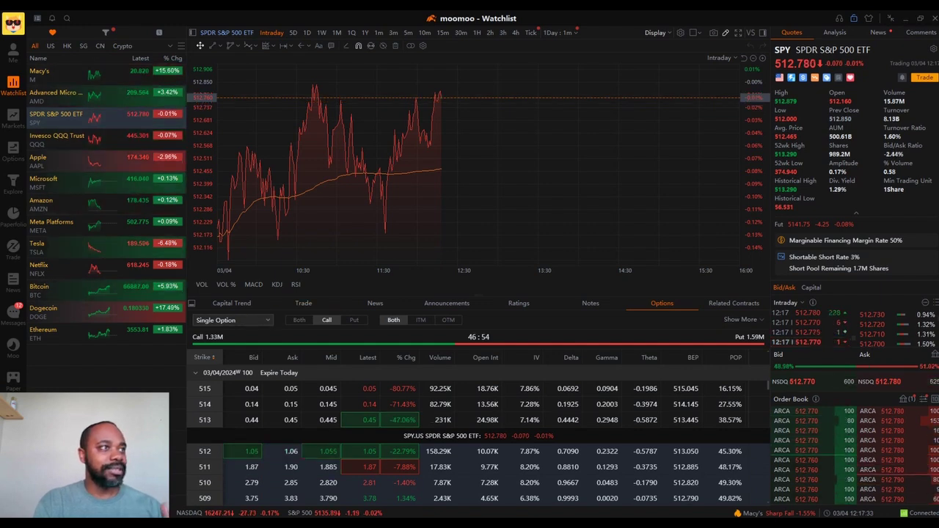
pyautogui.click(299, 320)
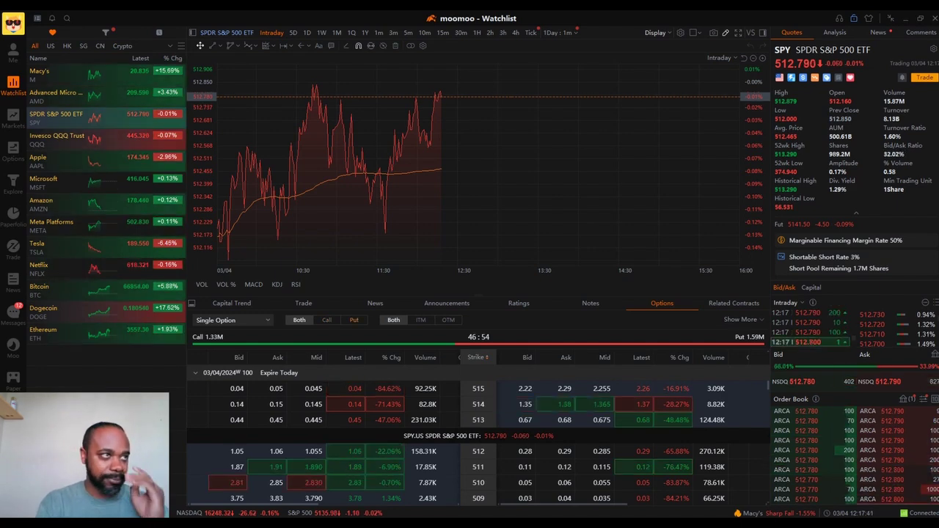
pyautogui.click(326, 319)
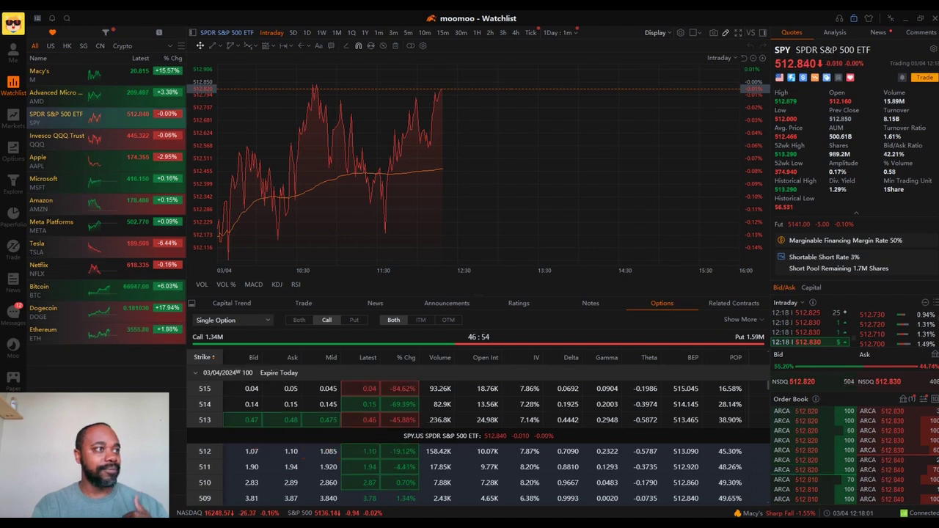
# Step: Reverse and restore the strike sort order, and compare the ITM and OTM calls before showing both again
pyautogui.click(204, 357)
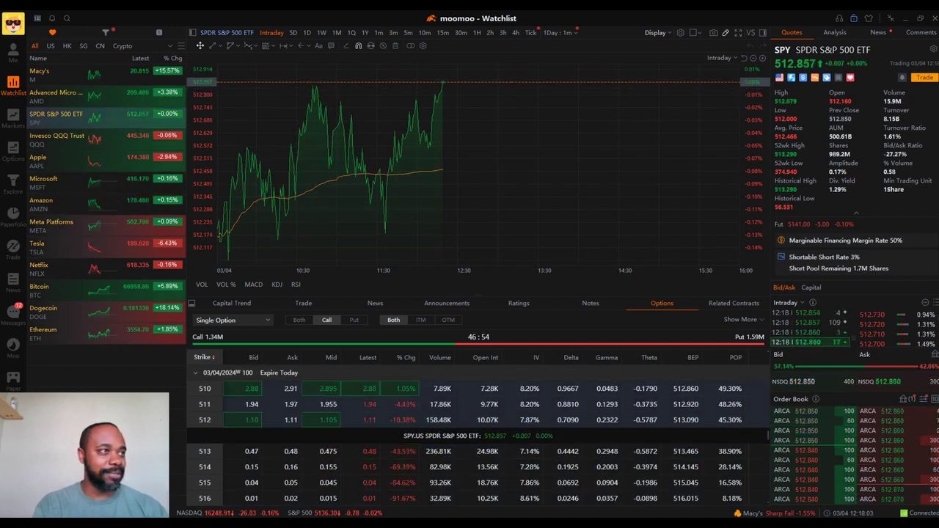
pyautogui.click(203, 358)
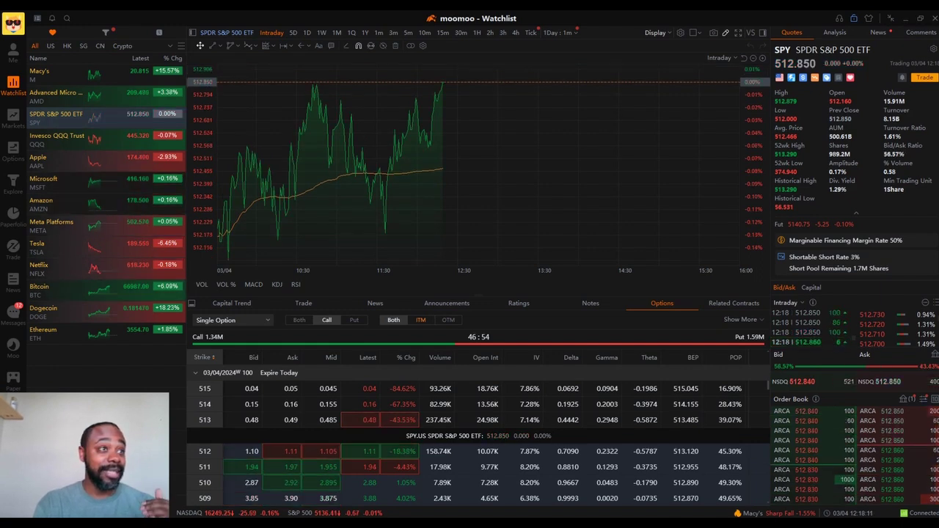
pyautogui.click(420, 320)
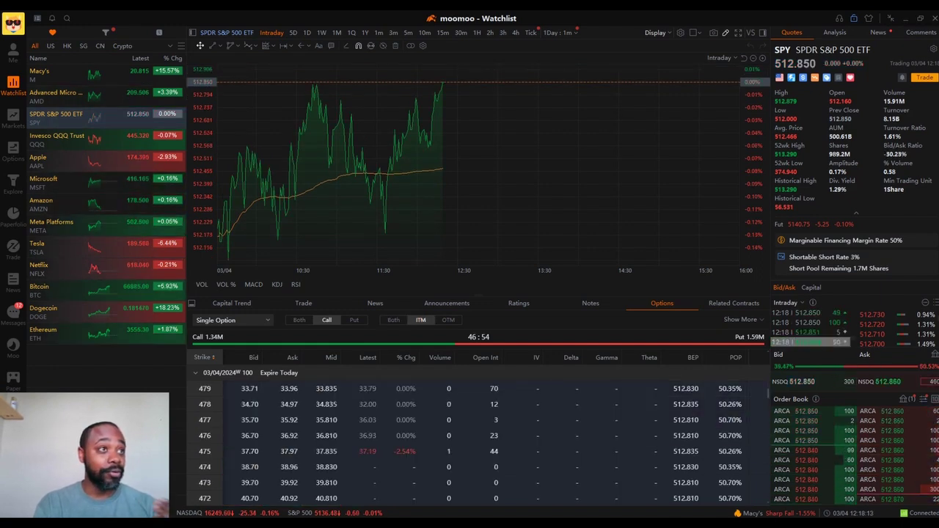
pyautogui.click(448, 320)
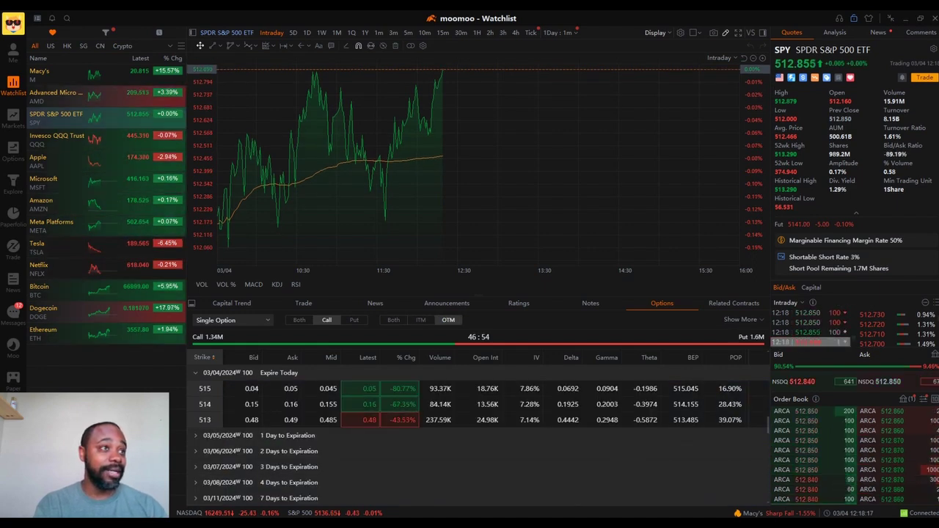
pyautogui.click(393, 320)
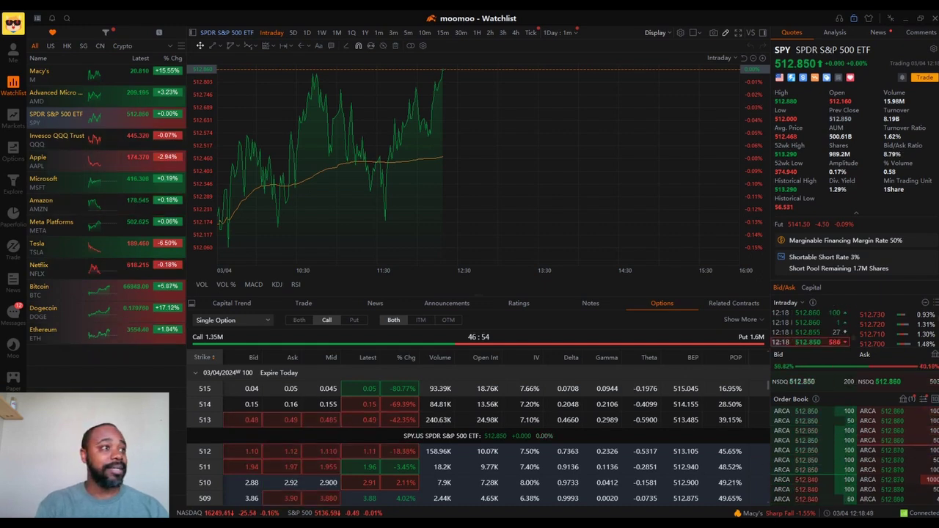
# Step: Open the trade ticket for the SPY 515 call expiring 03/04/2024 and choose the Lmt order type
pyautogui.click(477, 388)
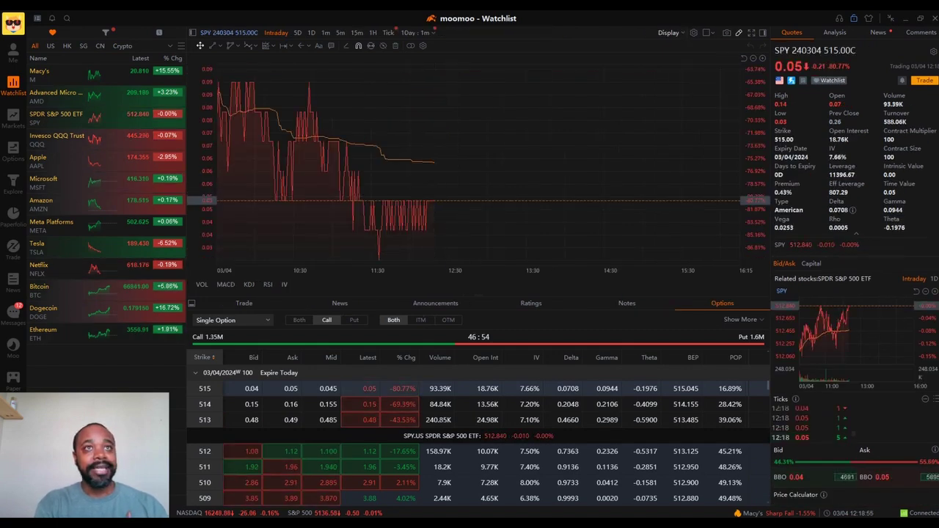
pyautogui.click(923, 80)
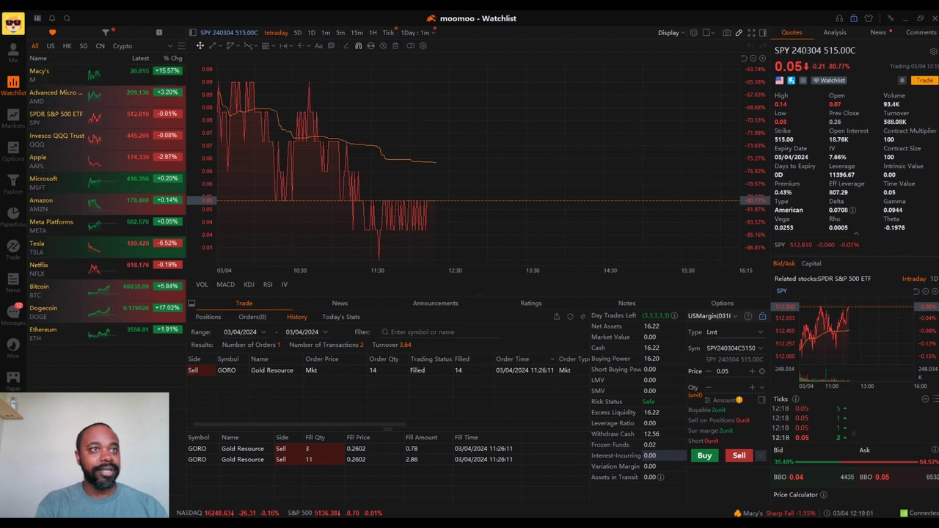
pyautogui.click(734, 332)
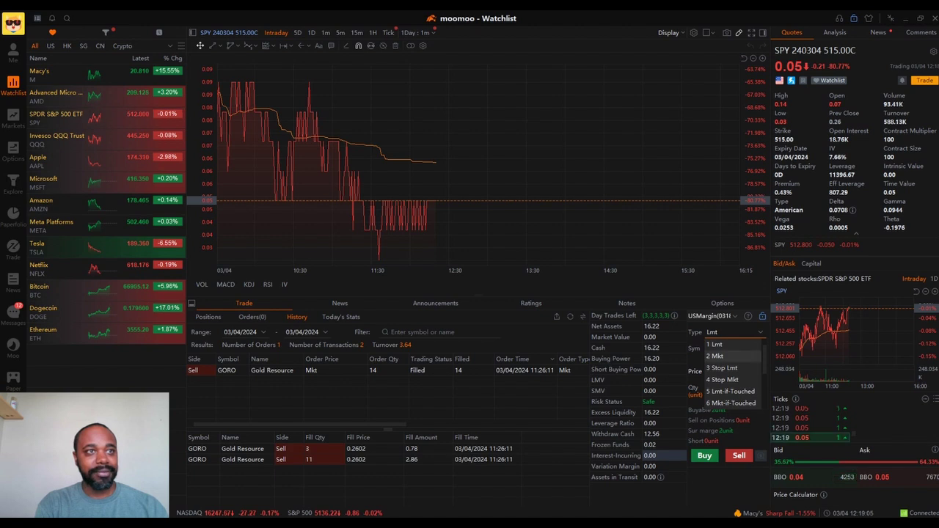
pyautogui.click(722, 344)
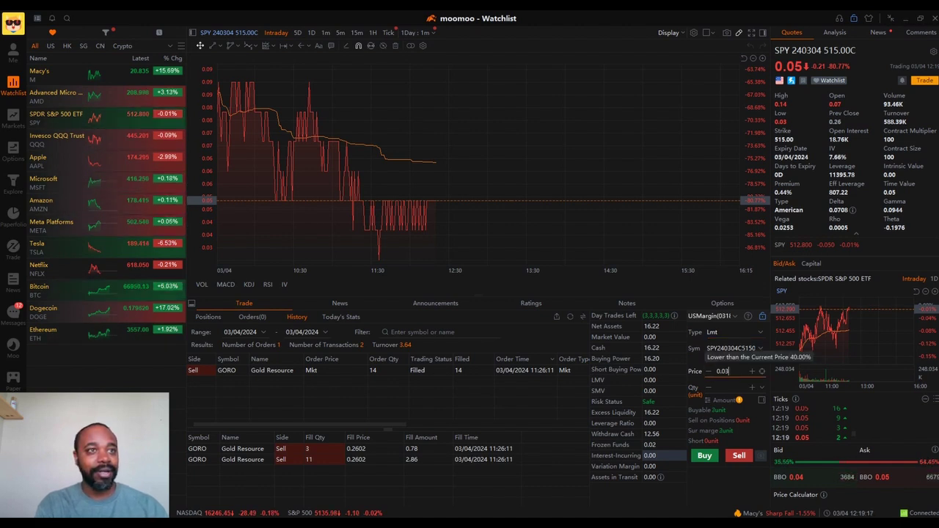
# Step: Raise the limit price stepwise and set it back to 0.05
pyautogui.click(751, 371)
pyautogui.click(751, 371)
pyautogui.click(752, 371)
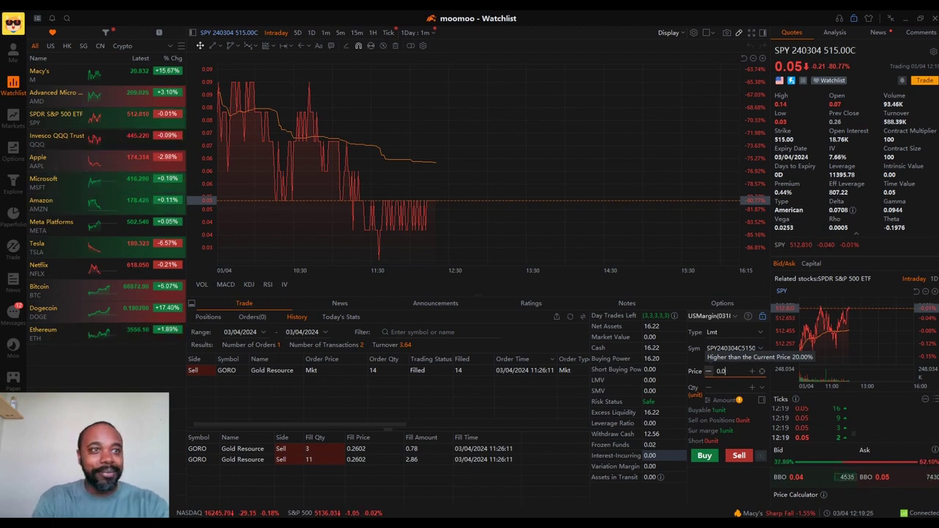
pyautogui.write('5')
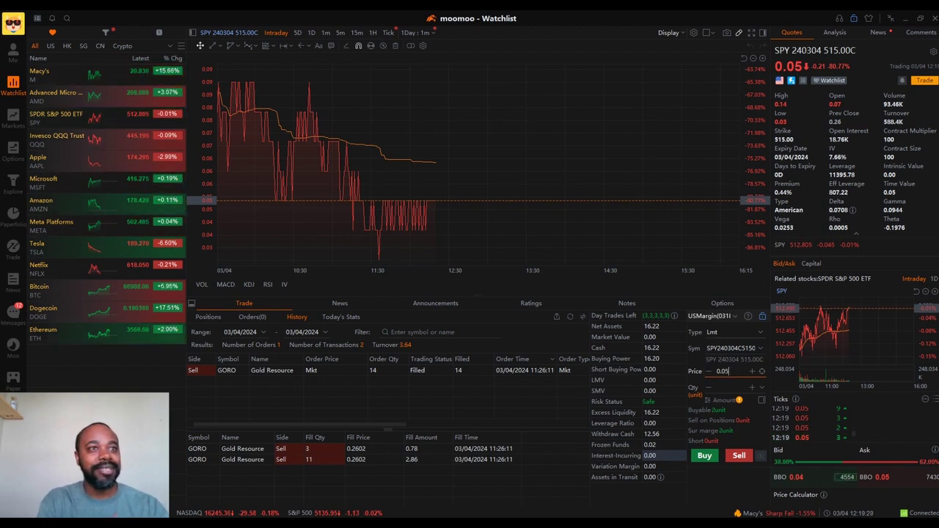
# Step: Switch the order type to Mkt, change it to Stop Mkt, and open the order quantity for entry
pyautogui.click(760, 332)
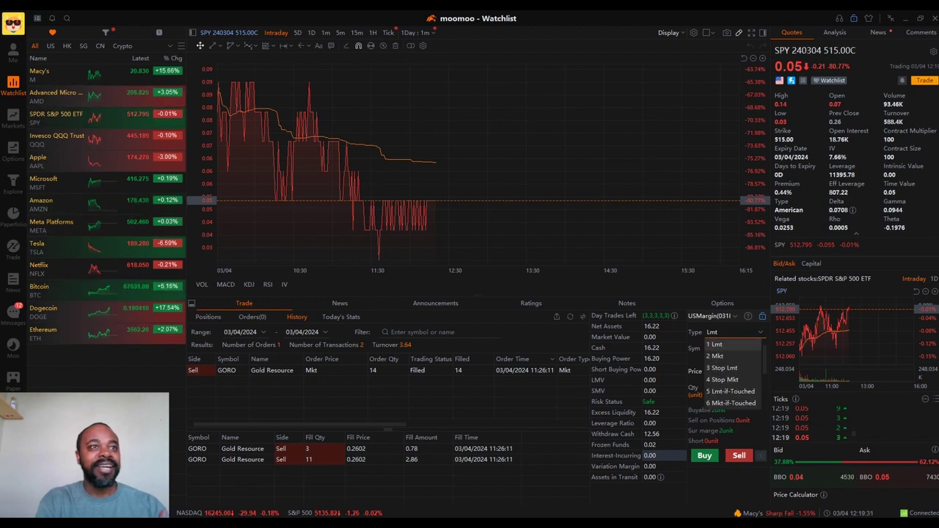
pyautogui.click(719, 356)
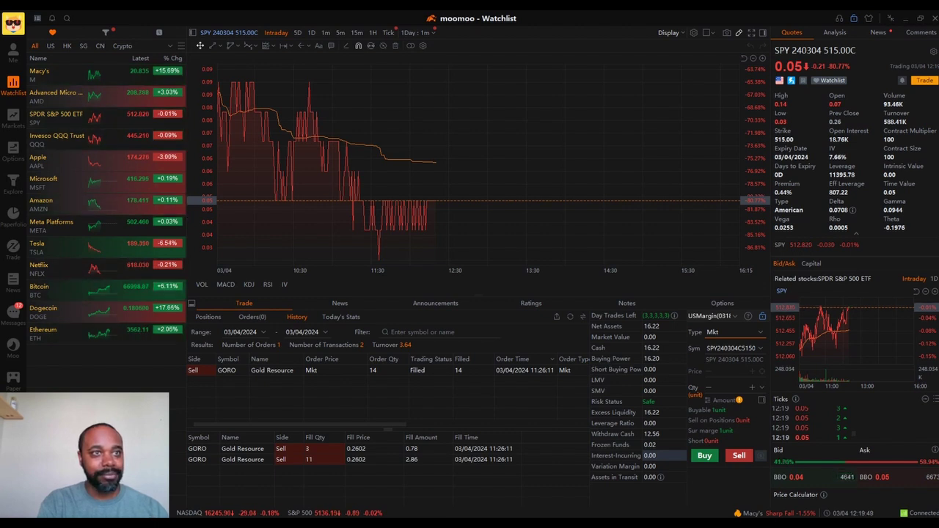
pyautogui.click(735, 331)
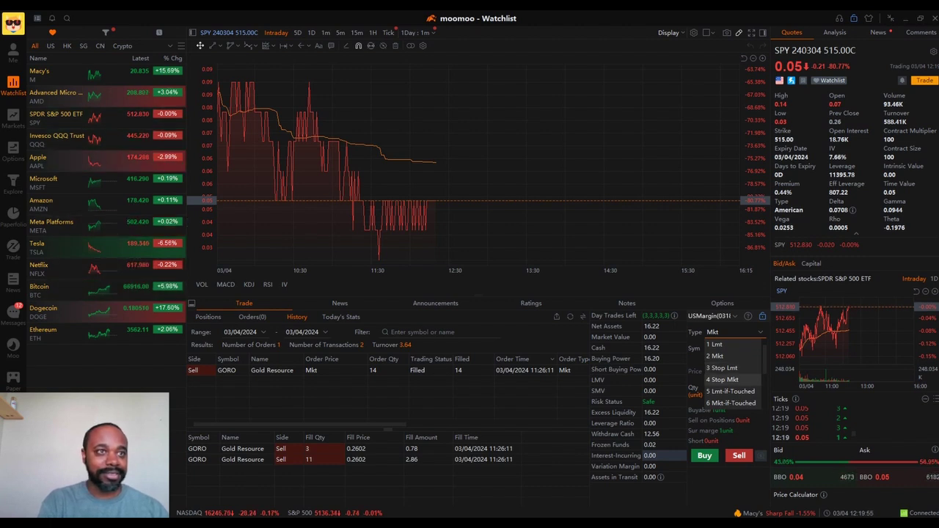
pyautogui.click(723, 379)
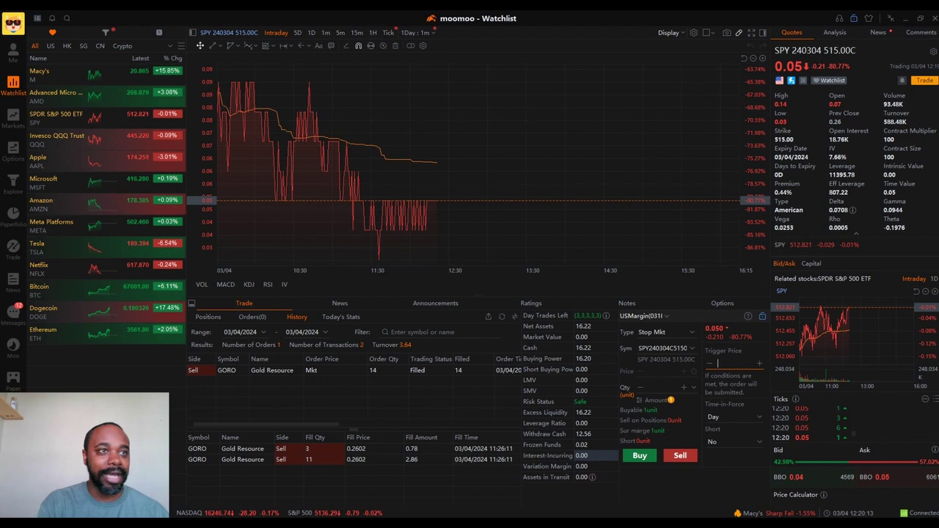
pyautogui.click(648, 388)
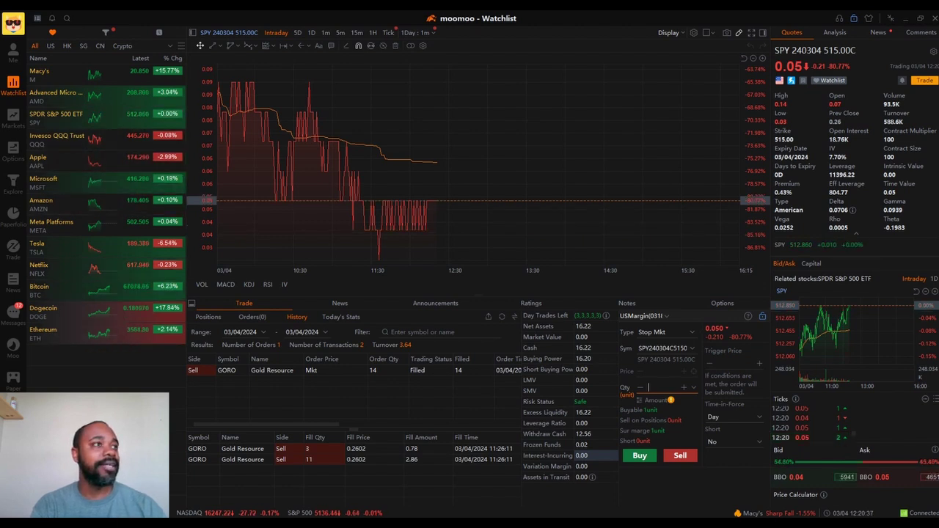
# Step: Return to the SPY options chain and open the dedicated Options page to access more strategies
pyautogui.click(722, 303)
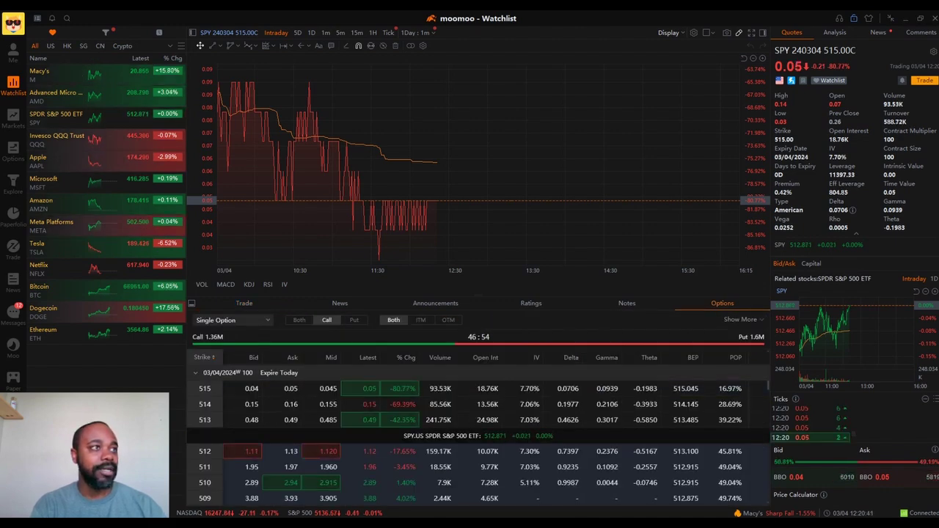
pyautogui.click(232, 320)
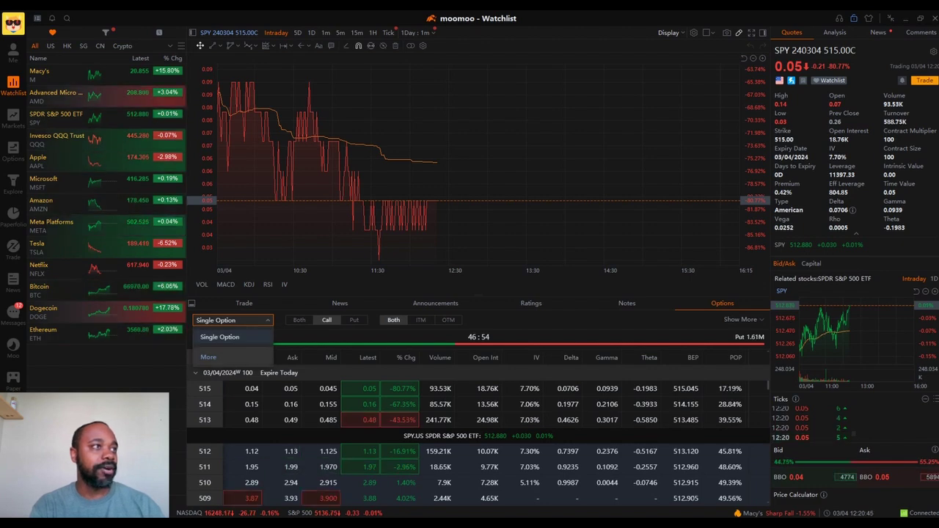
pyautogui.click(208, 357)
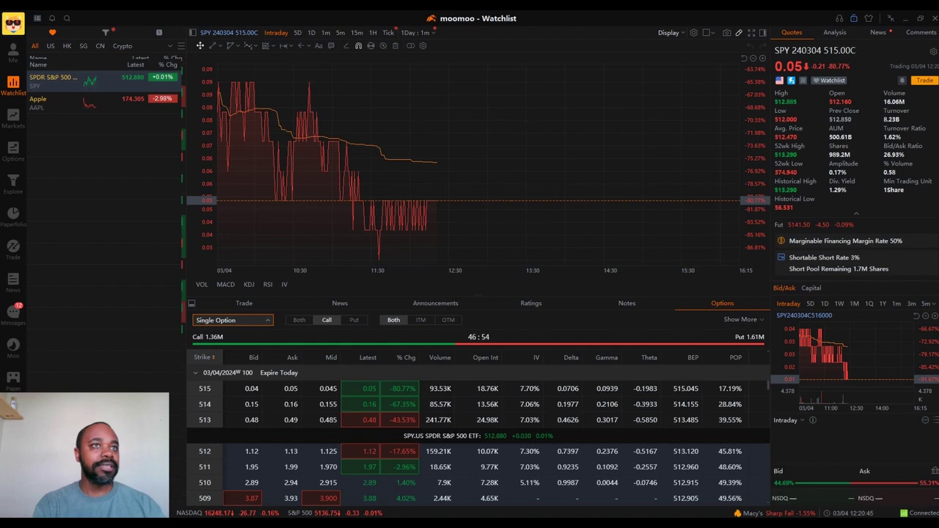
pyautogui.click(13, 152)
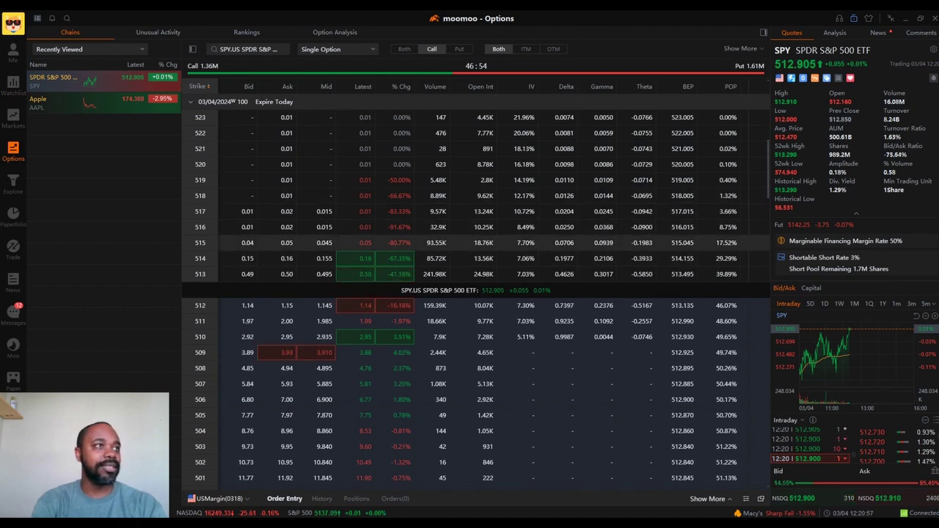
# Step: Select the 515 call expiring 03/04/2024 and open its order entry in an independent window
pyautogui.click(477, 243)
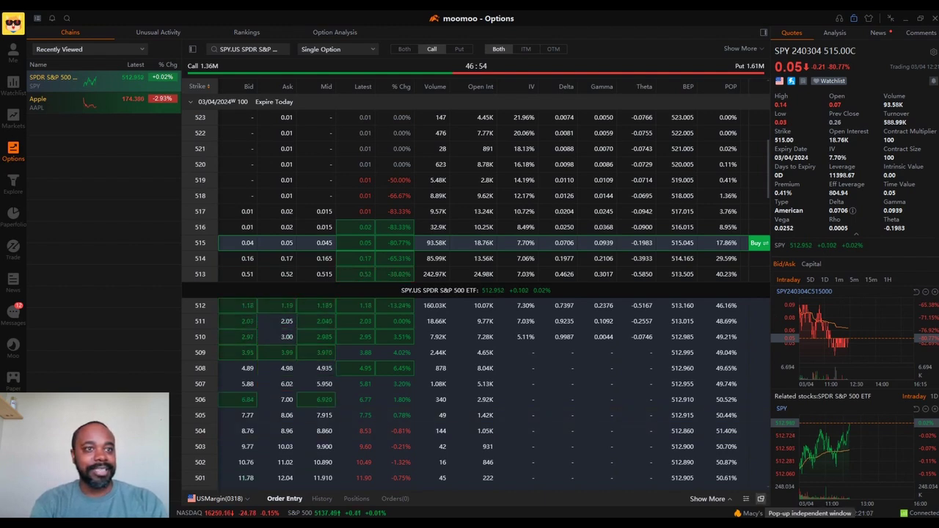
pyautogui.click(761, 498)
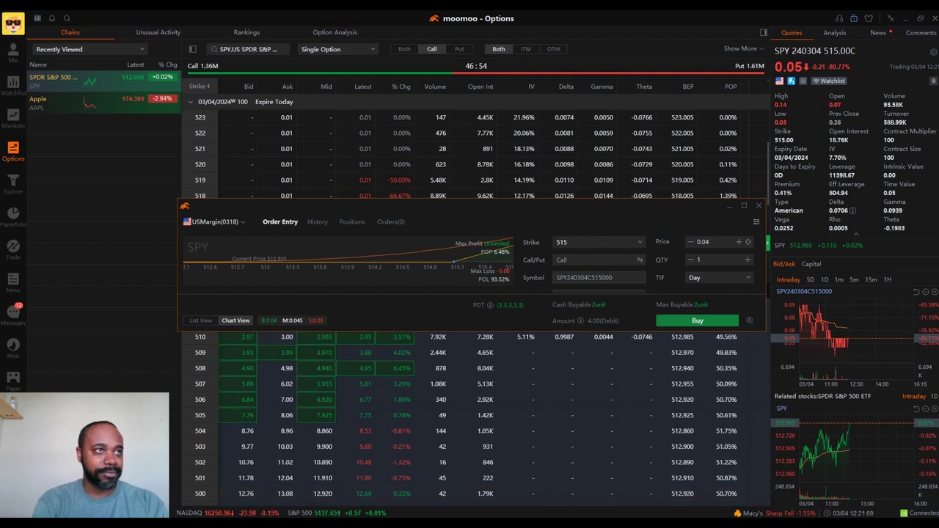
pyautogui.moveTo(490, 258)
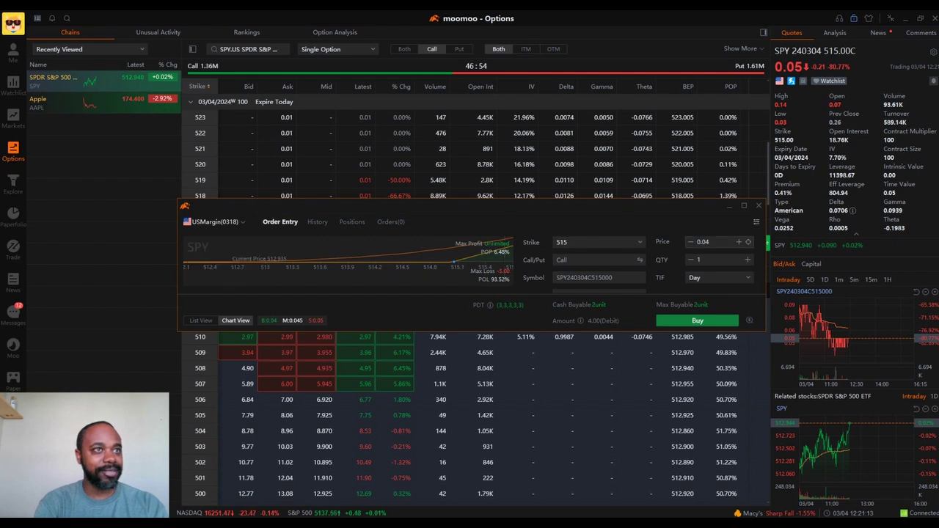
# Step: Set the order quantity for the 515 call to 7
pyautogui.click(701, 260)
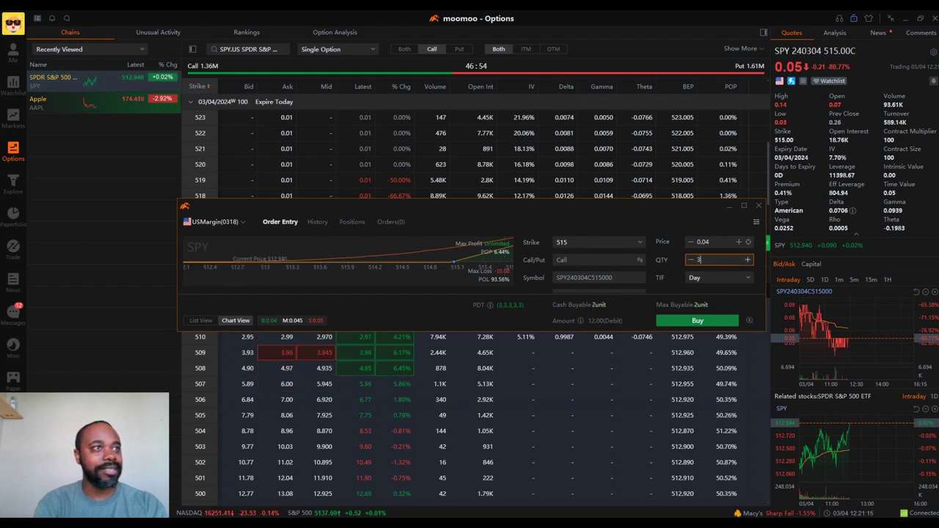
pyautogui.write('5')
pyautogui.press('BackSpace')
pyautogui.write('7')
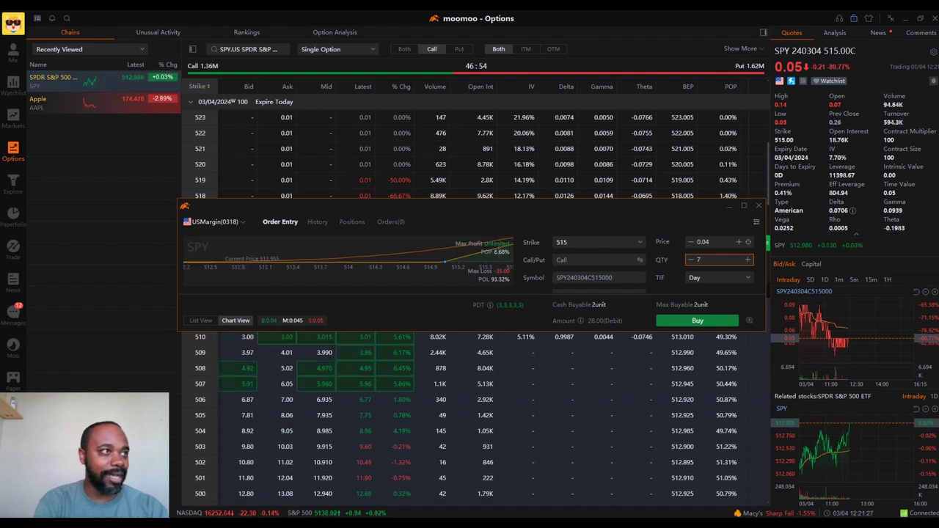
# Step: View the order as a list, return to the chart view, and close the order entry window without submitting
pyautogui.click(200, 319)
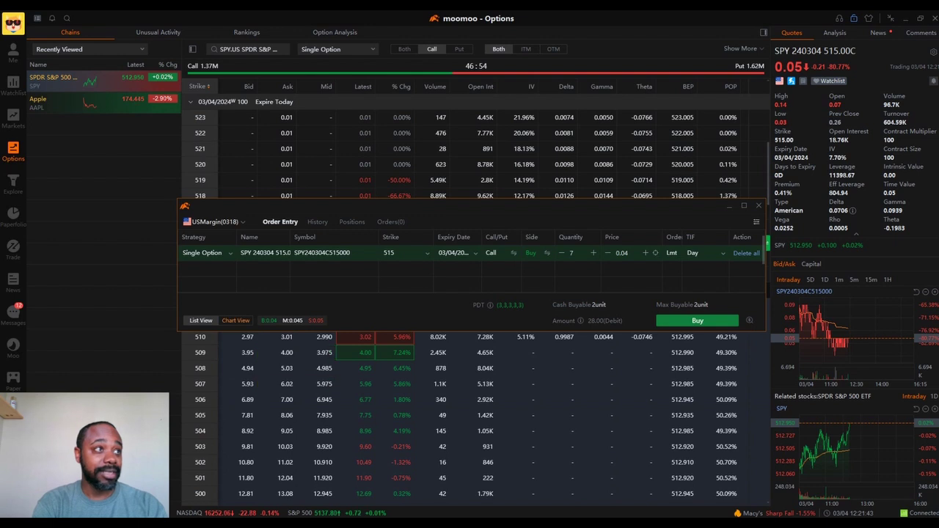
pyautogui.click(236, 320)
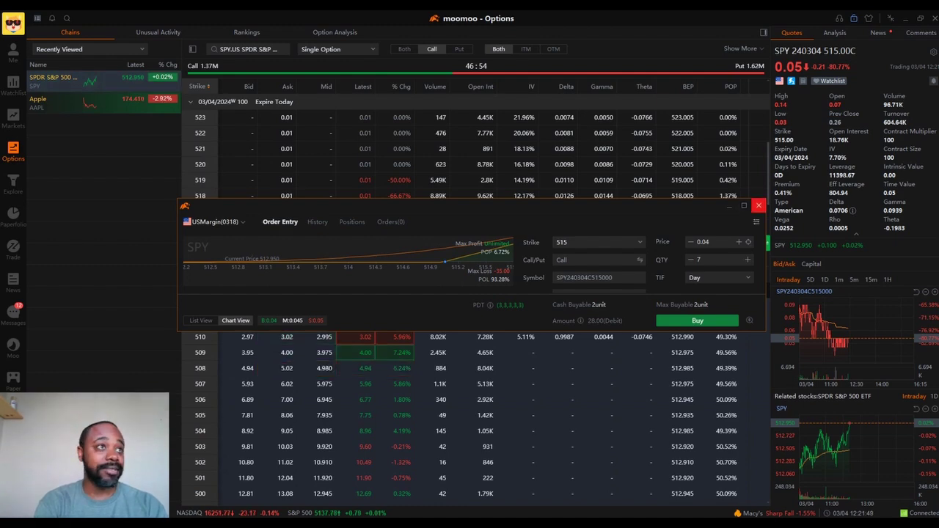
pyautogui.click(759, 205)
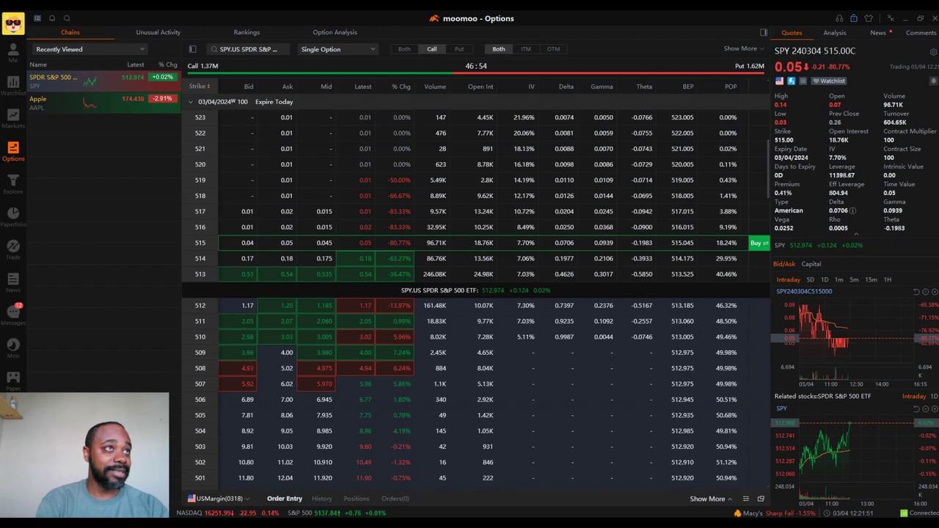
# Step: Switch the chain to puts and preview the 510 put order in an independent window, closing it without submitting
pyautogui.click(459, 49)
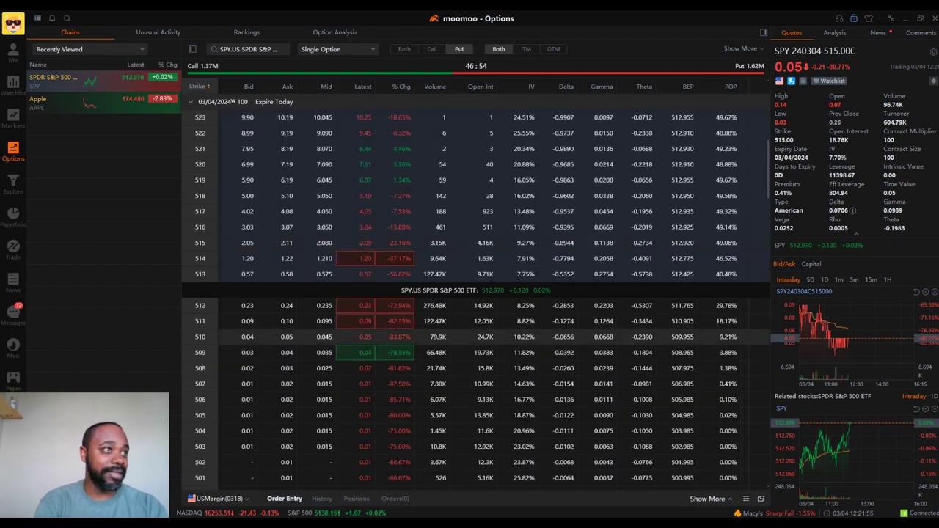
pyautogui.click(249, 337)
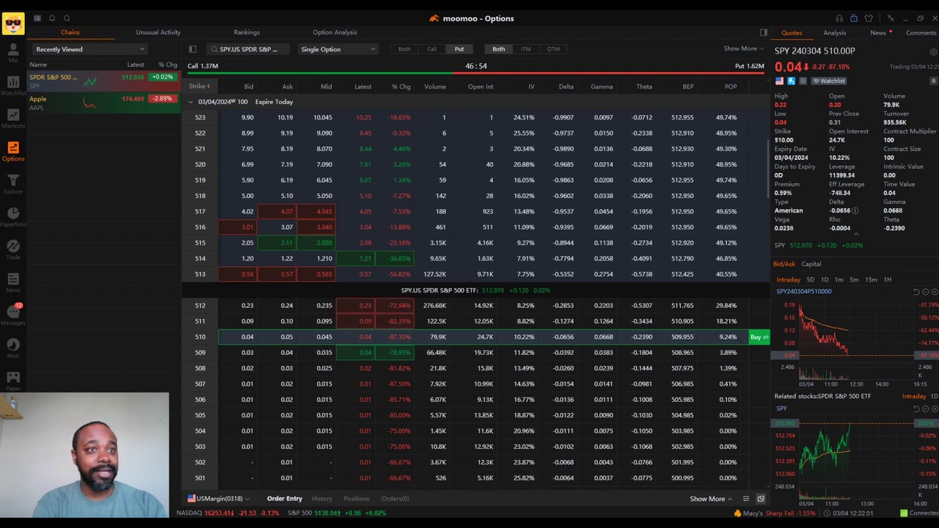
pyautogui.click(761, 499)
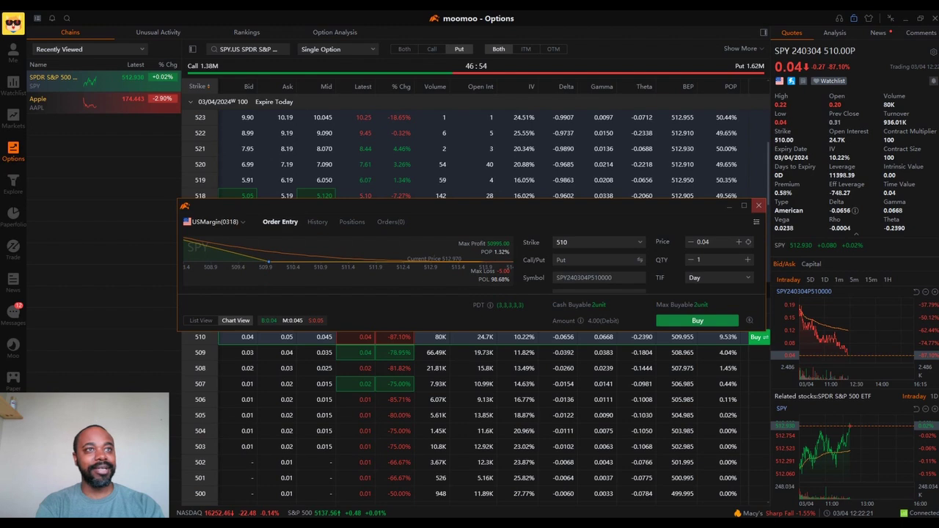
pyautogui.click(758, 205)
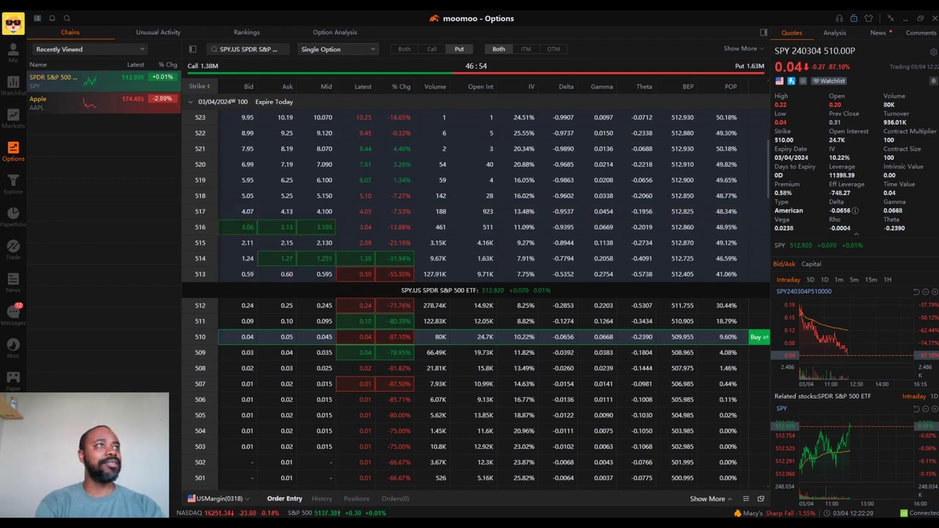
# Step: Change the strategy to Covered Stock and open the 517 call order entry in an independent window
pyautogui.click(337, 49)
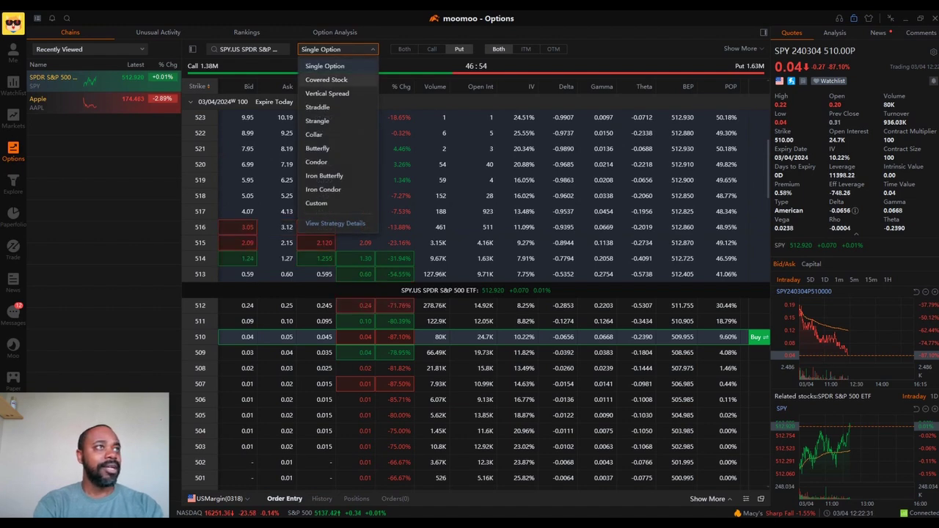
pyautogui.click(327, 80)
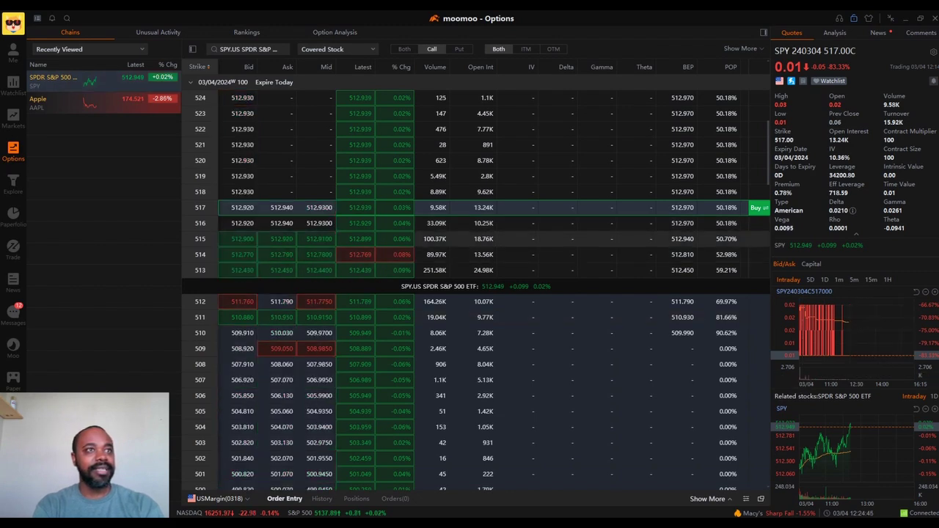
pyautogui.scroll(1, 476, 286)
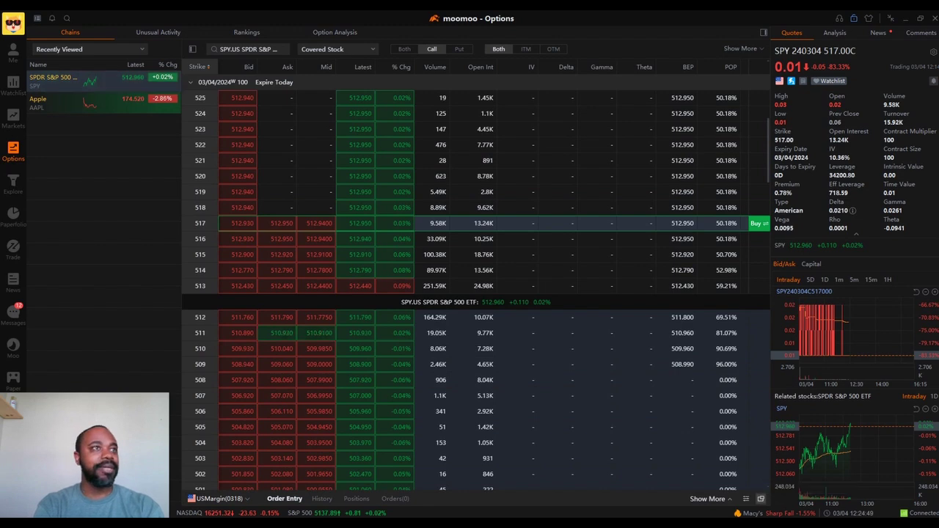
pyautogui.click(760, 499)
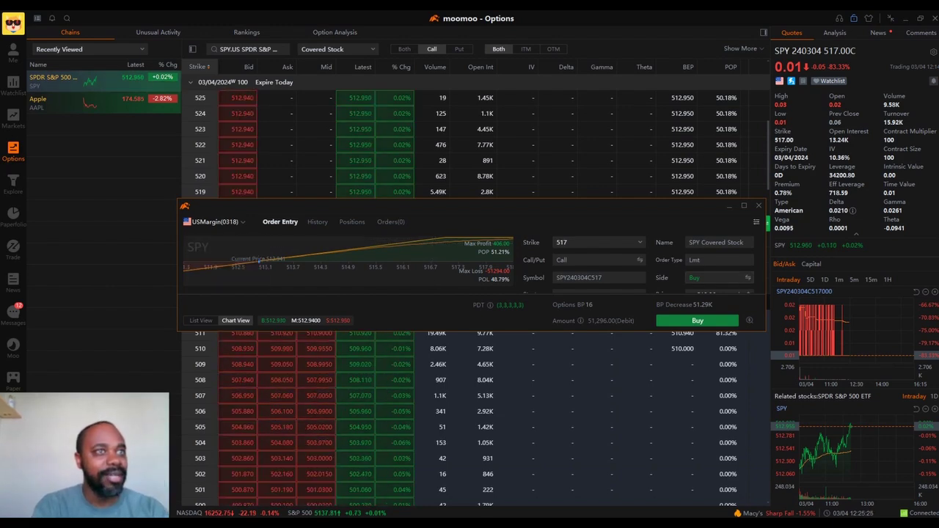
# Step: Switch the 517 covered stock order's side to Sell, review its payoff chart and order list, and close it without submitting
pyautogui.click(747, 277)
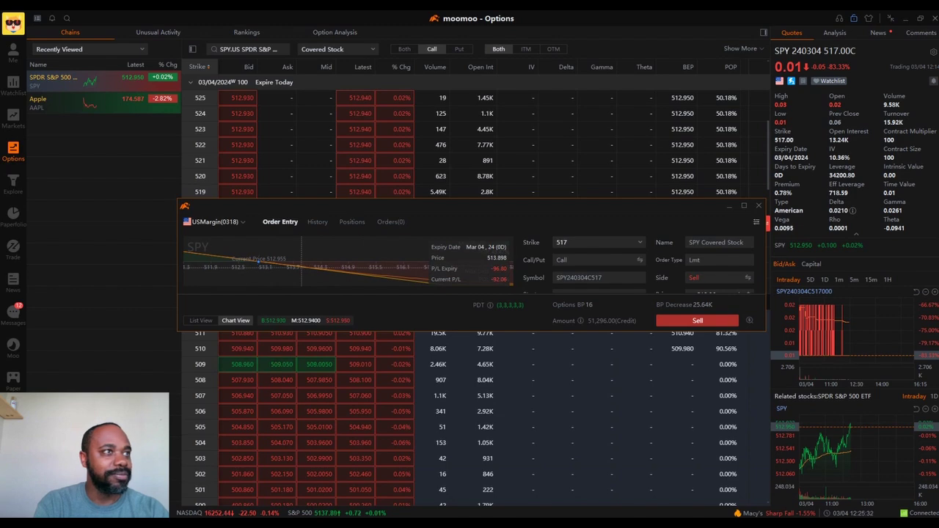
pyautogui.moveTo(257, 265)
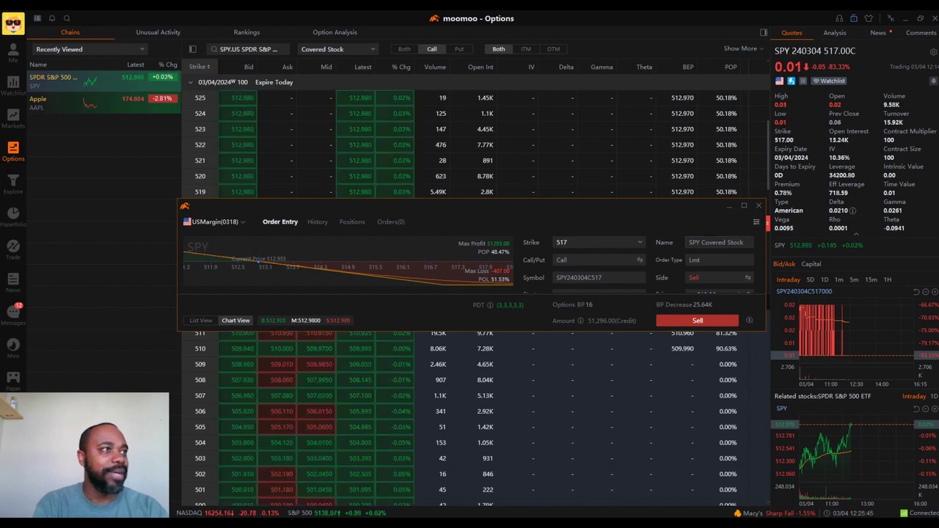
pyautogui.click(201, 319)
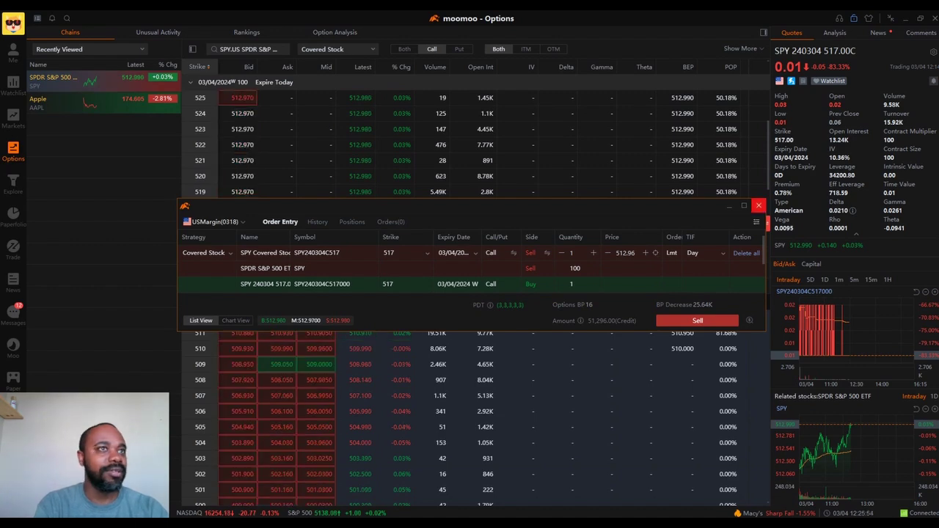
pyautogui.click(759, 205)
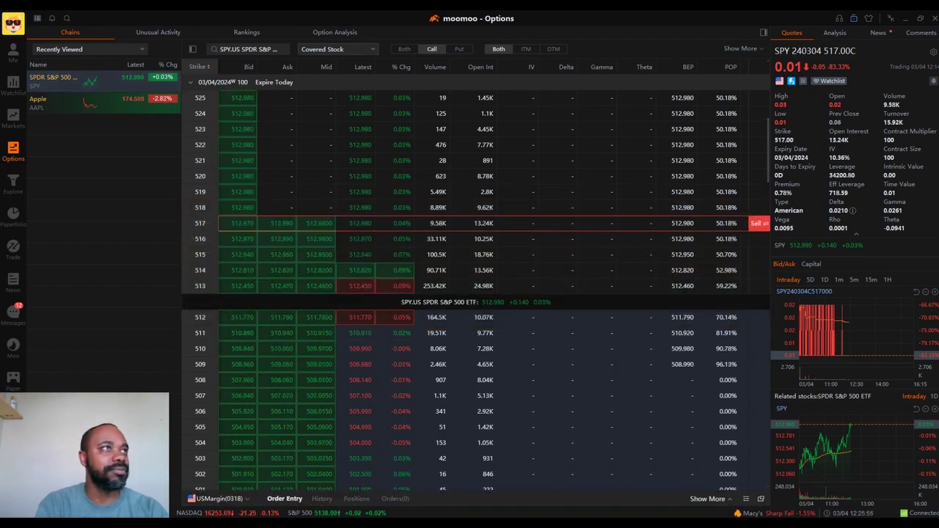
# Step: Change the strategy to Vertical Spread with a spread width of 1.00
pyautogui.click(338, 49)
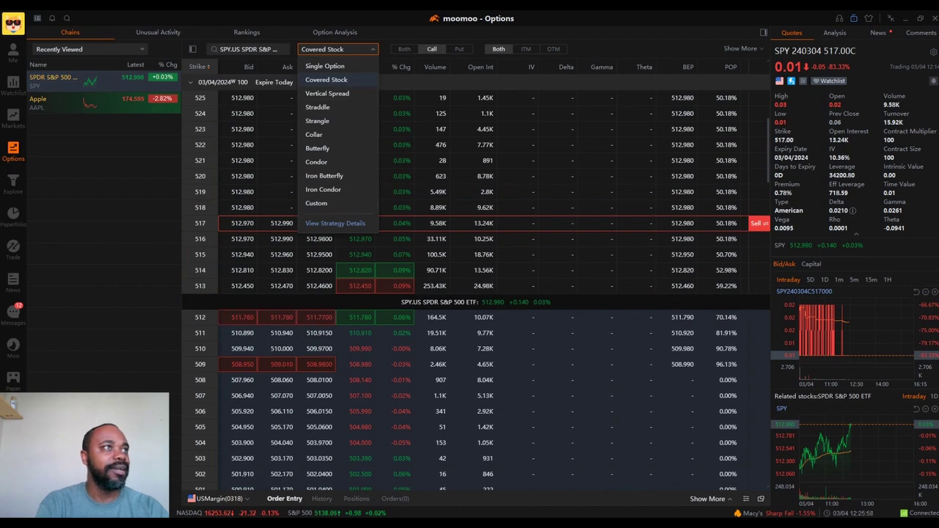
pyautogui.click(327, 93)
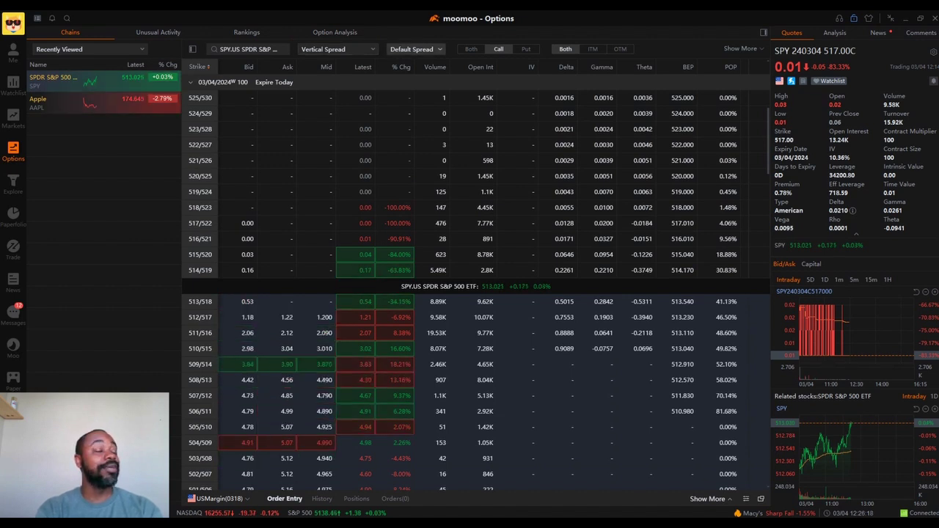
pyautogui.click(415, 49)
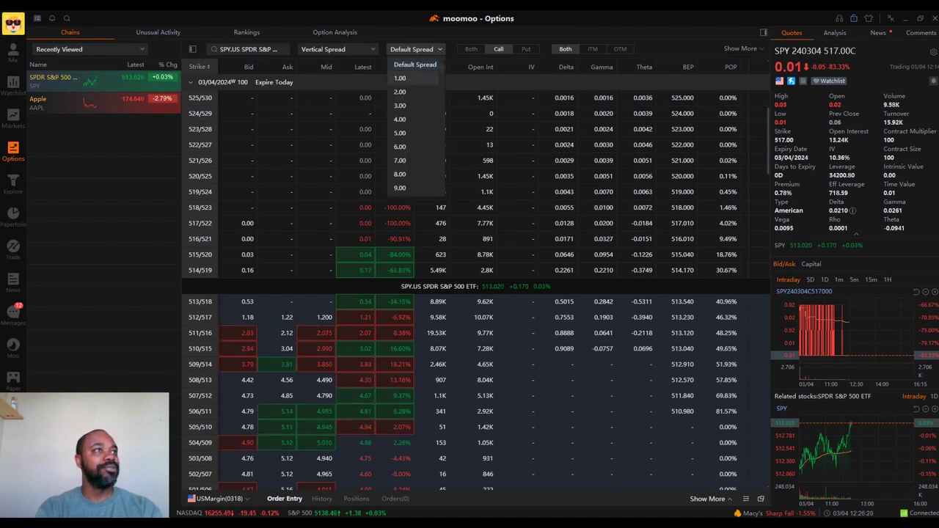
pyautogui.click(400, 77)
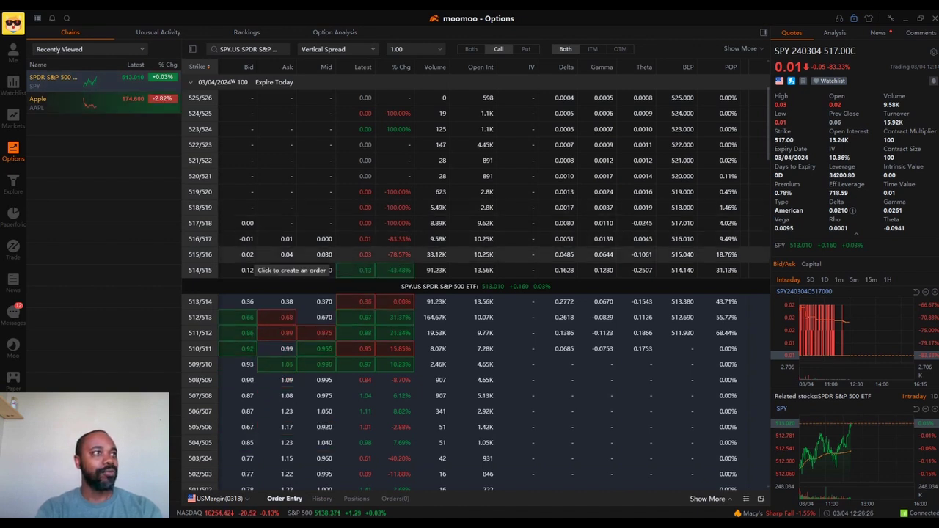
# Step: Select the 515/516 call spread, set its side to Buy, and open its order entry in an independent window
pyautogui.click(480, 254)
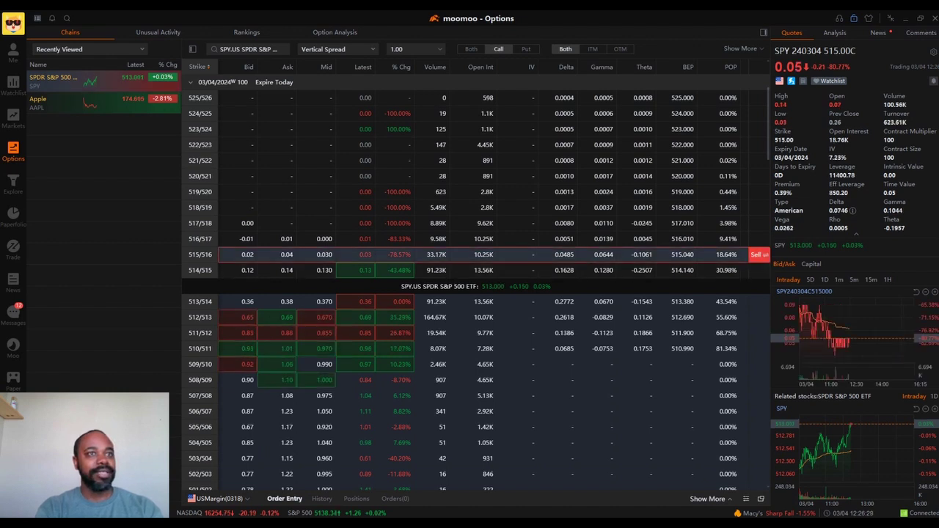
pyautogui.click(759, 254)
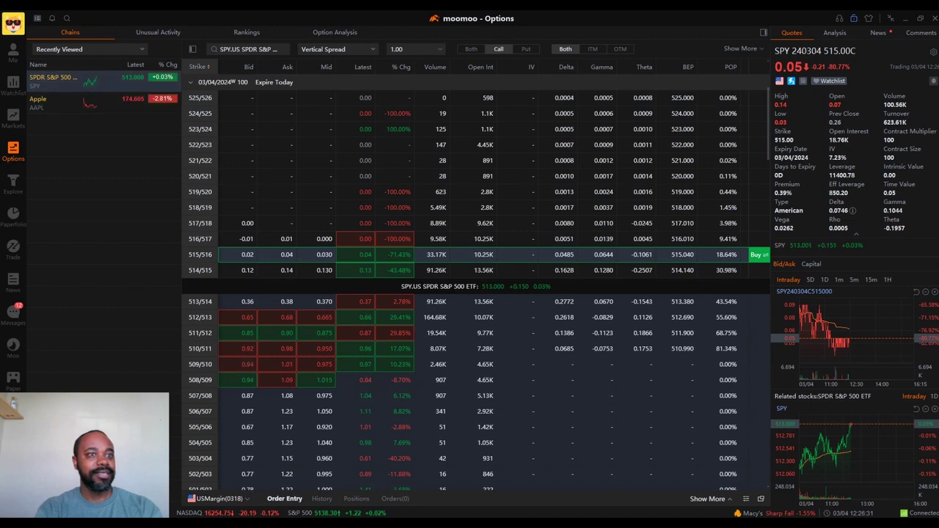
pyautogui.click(761, 499)
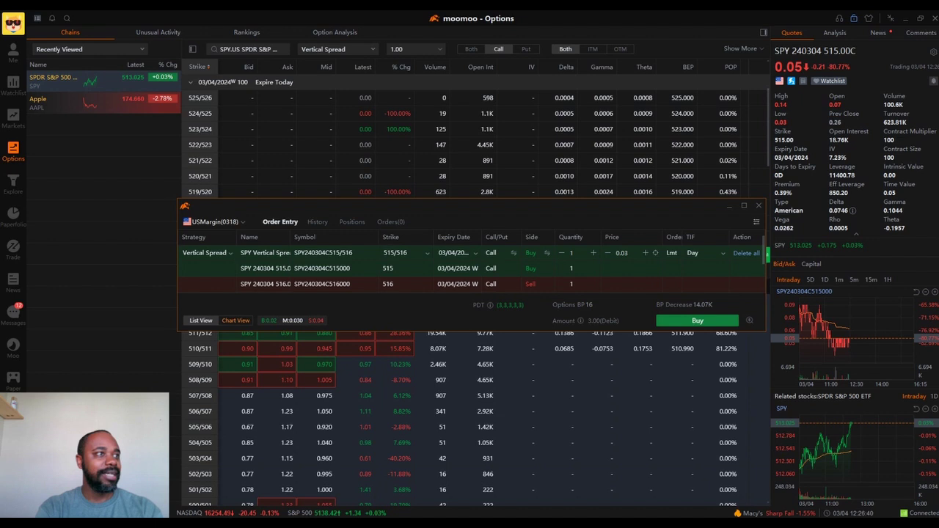
# Step: Examine the 515/516 call spread's payoff chart with the side on Sell, and close the order entry without submitting
pyautogui.click(236, 320)
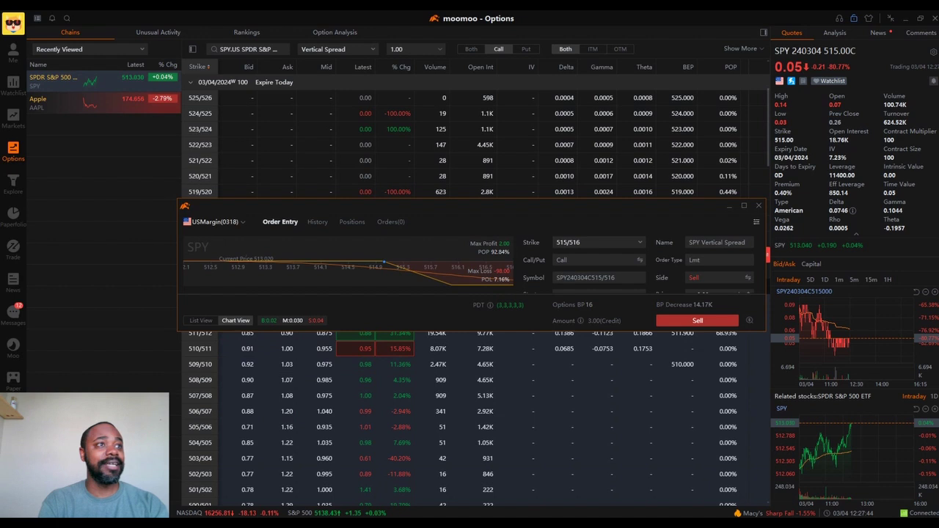
pyautogui.moveTo(378, 262)
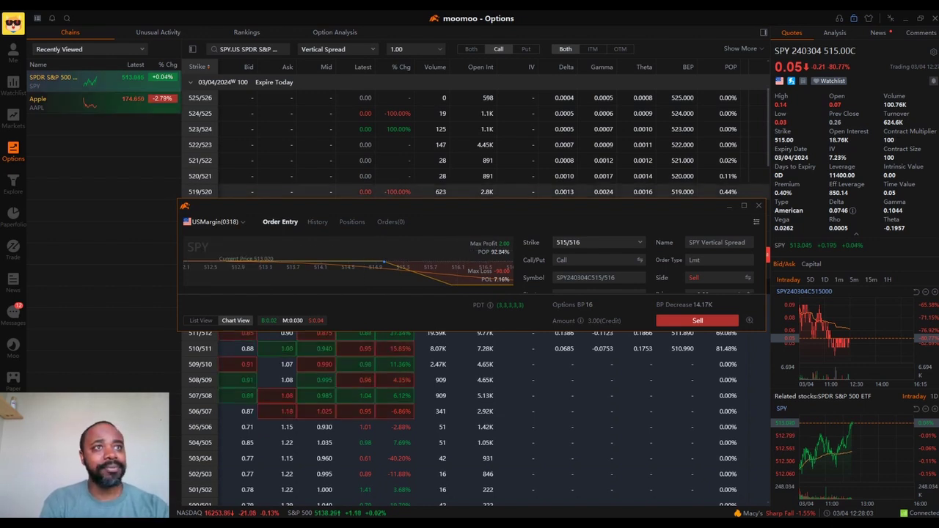
pyautogui.click(758, 205)
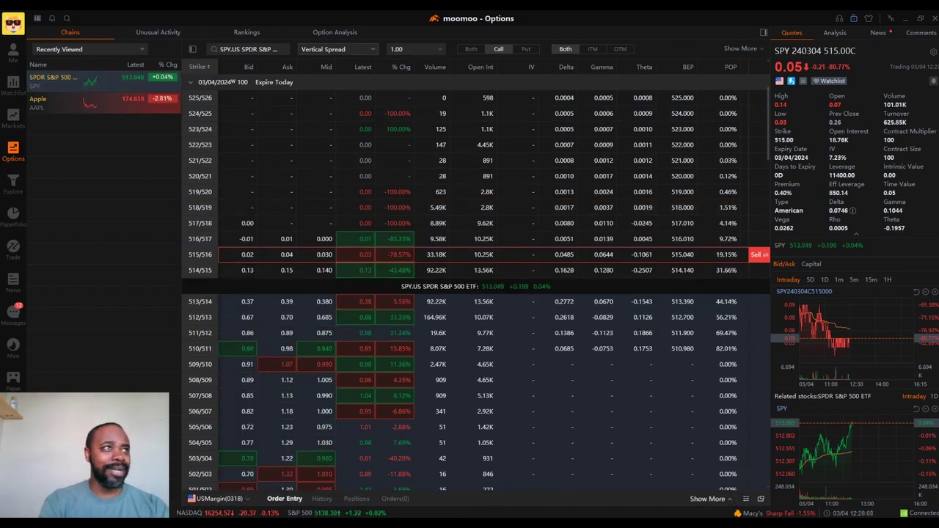
pyautogui.click(338, 49)
pyautogui.press('Escape')
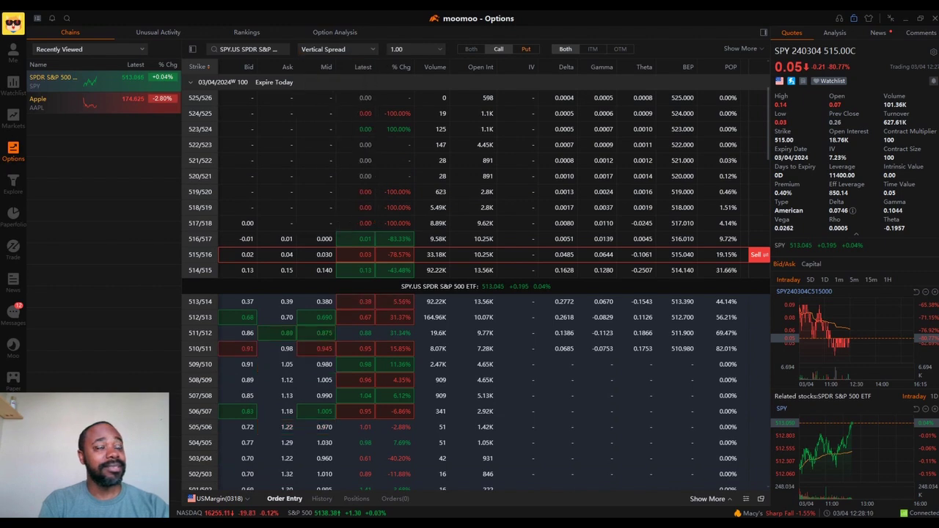
# Step: Show the put vertical spreads and open the 511/512 spread's order entry in an independent window
pyautogui.click(526, 49)
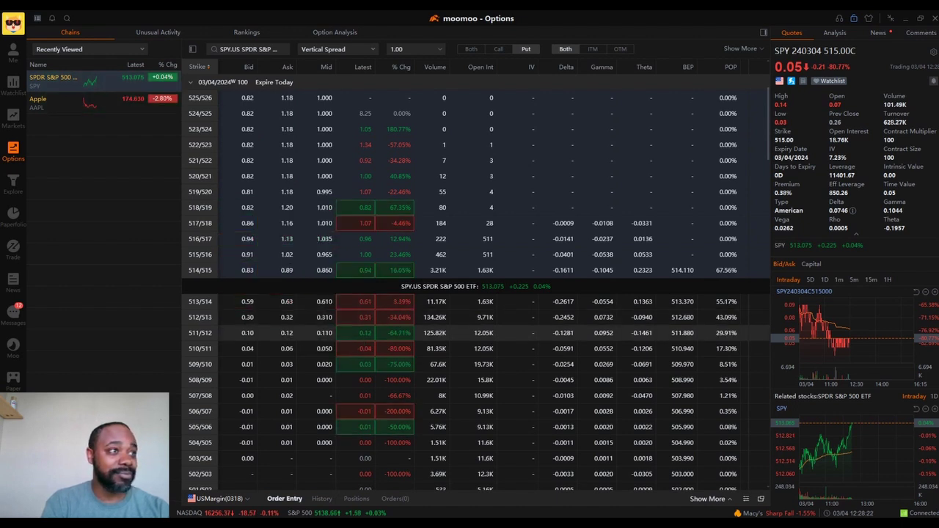
pyautogui.click(479, 332)
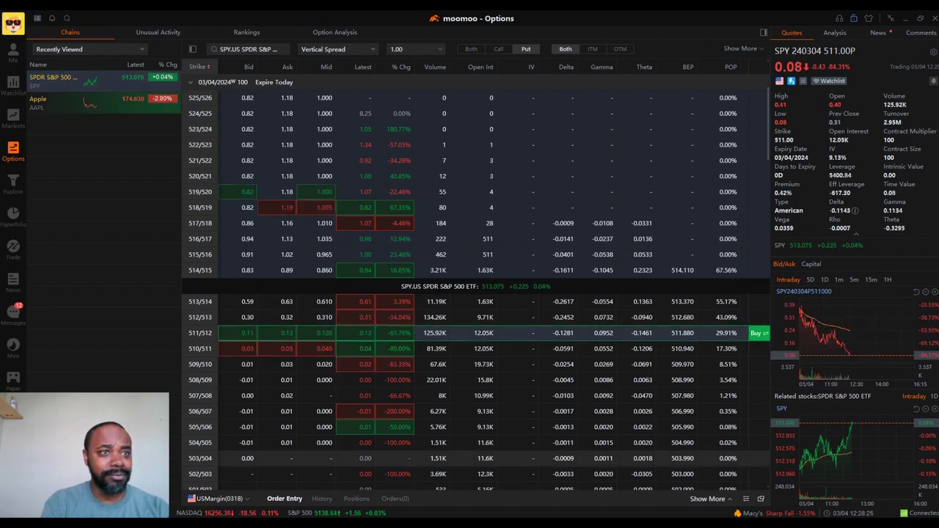
pyautogui.click(761, 499)
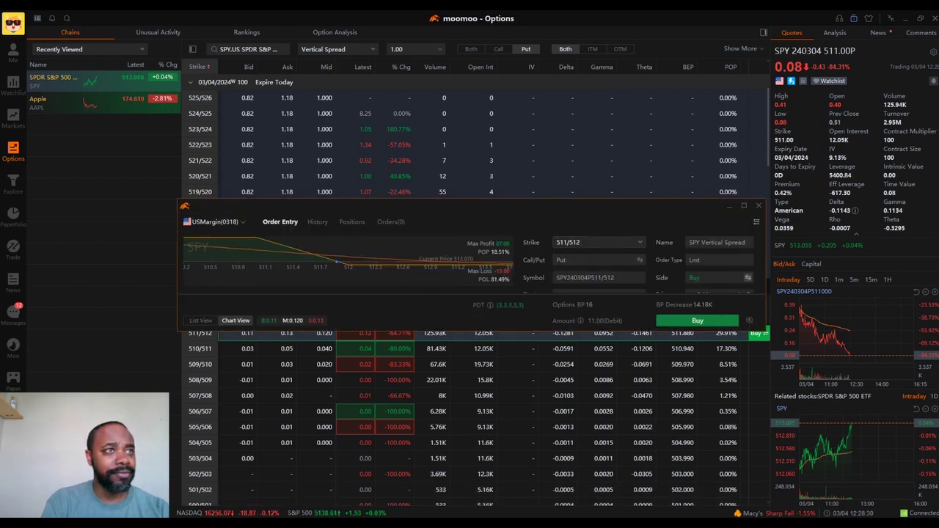
# Step: Compare the 511/512 put spread's Buy and Sell payoff charts, leaving the side on Sell, and close the order without submitting
pyautogui.click(747, 277)
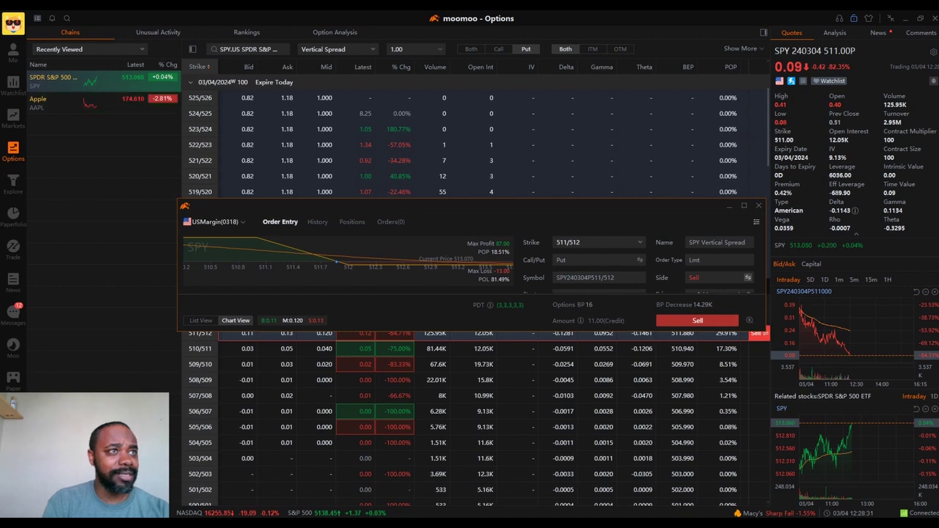
pyautogui.click(748, 278)
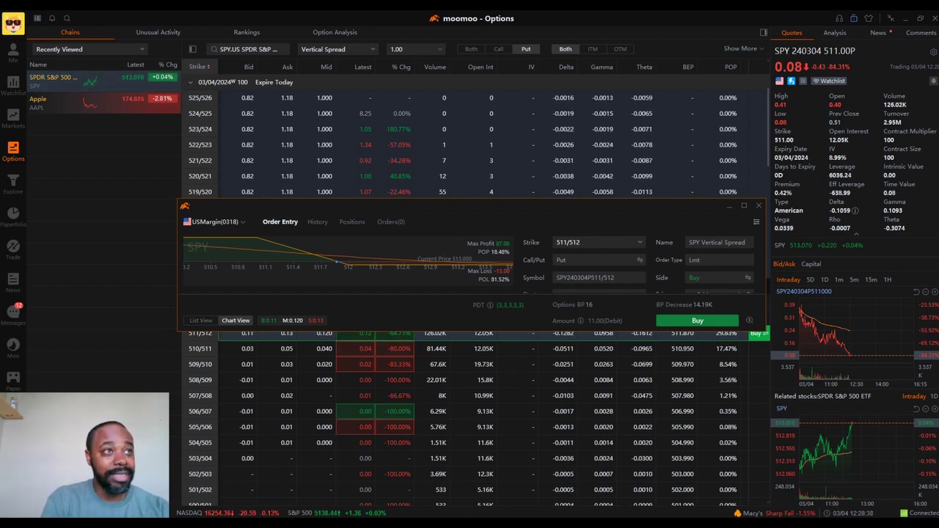
pyautogui.moveTo(271, 243)
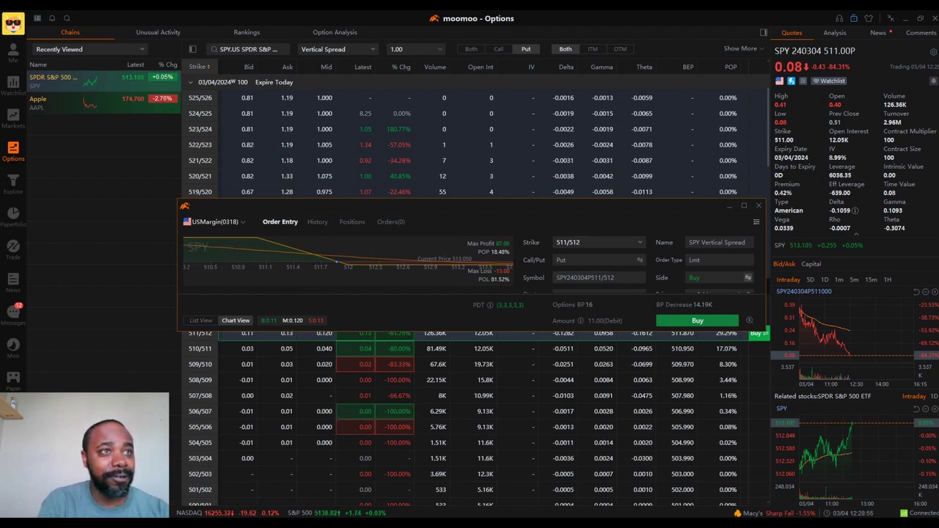
pyautogui.click(748, 277)
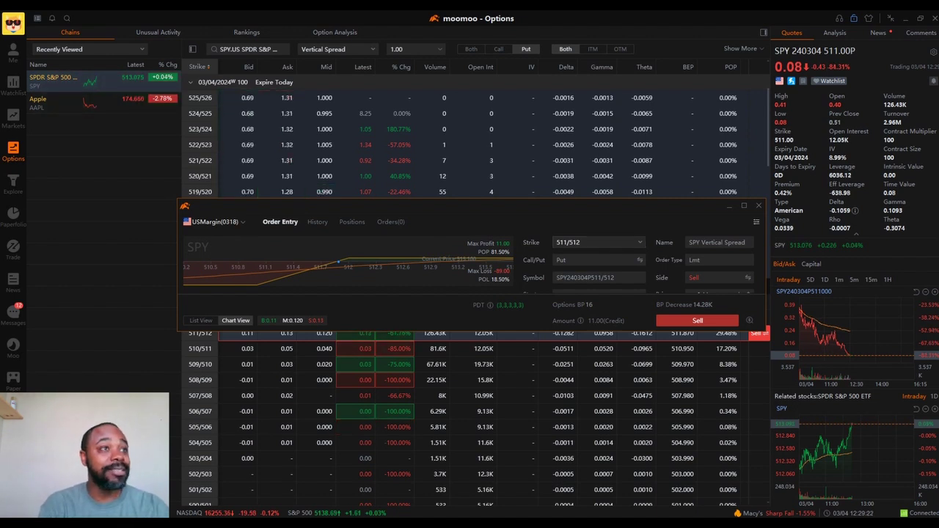
pyautogui.moveTo(449, 263)
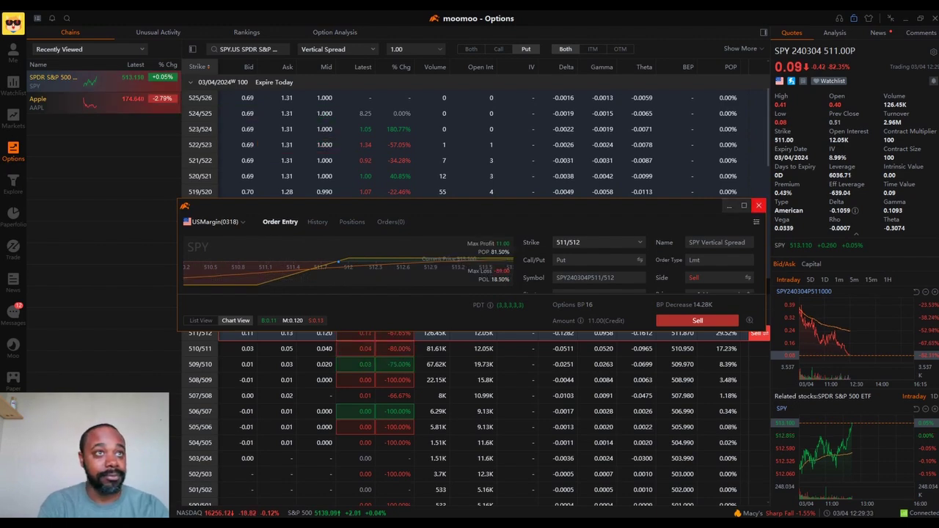
pyautogui.click(759, 206)
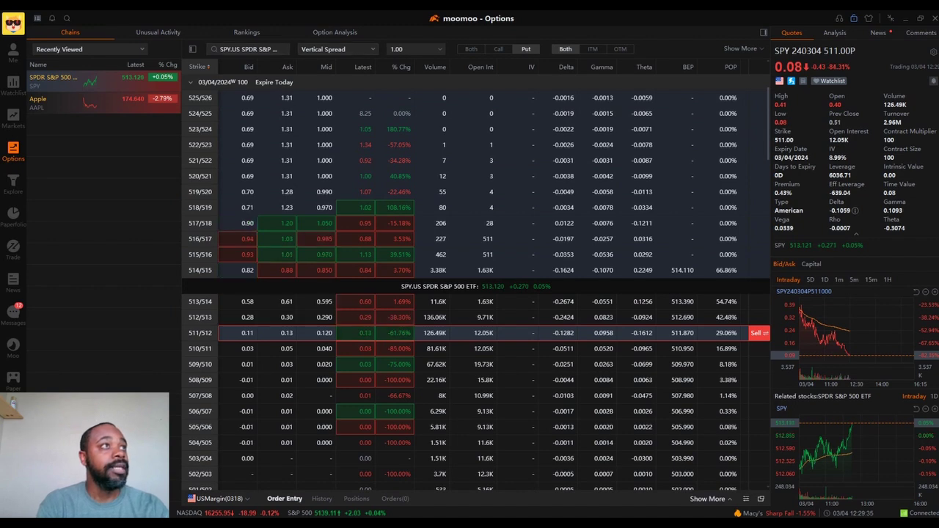
# Step: Change the strategy to Straddle and select the 514/514 straddle on the Buy side
pyautogui.click(338, 50)
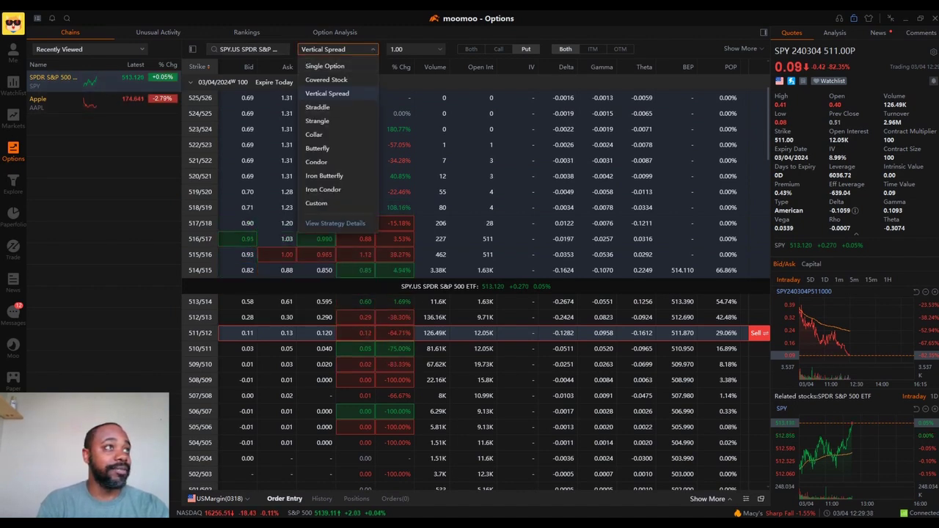
pyautogui.click(317, 107)
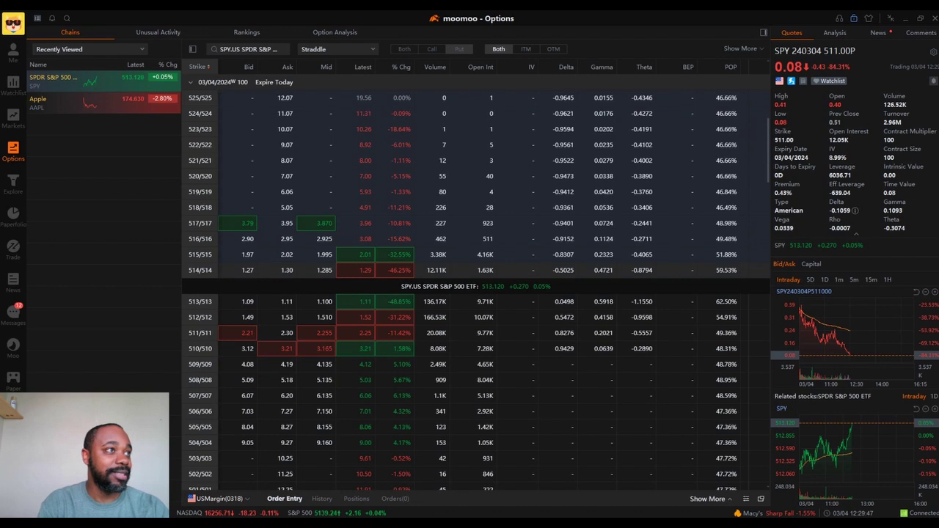
pyautogui.click(277, 270)
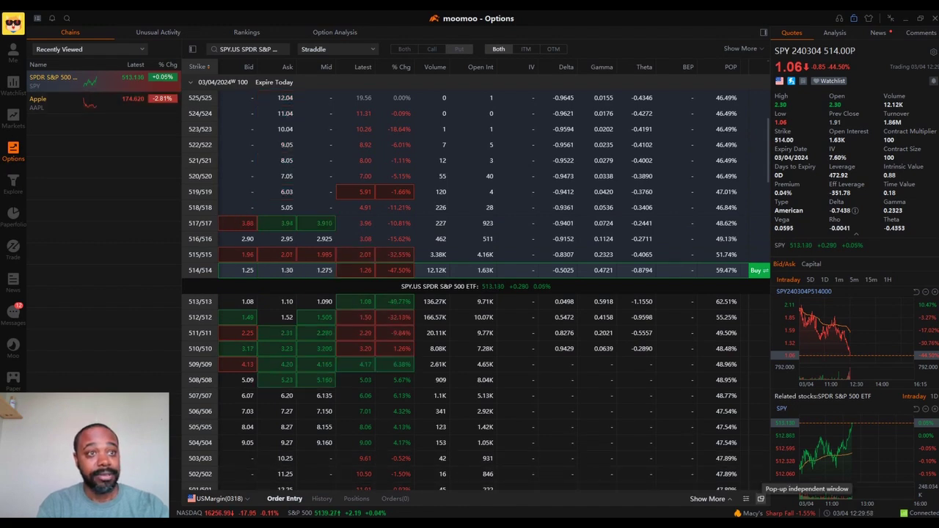
# Step: Compare the 514/514 straddle's Buy and Sell payoff charts in an independent order window, leaving the side on Sell, and close without submitting
pyautogui.click(755, 270)
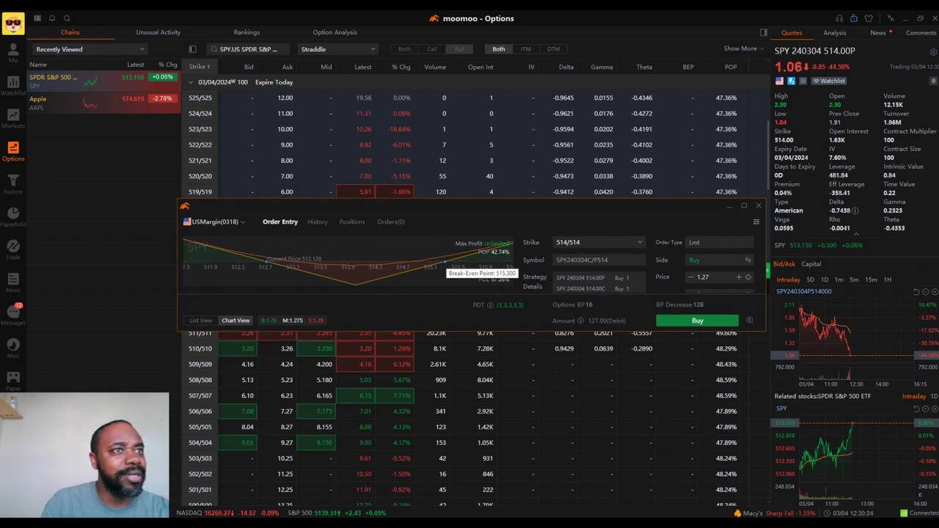
pyautogui.click(747, 259)
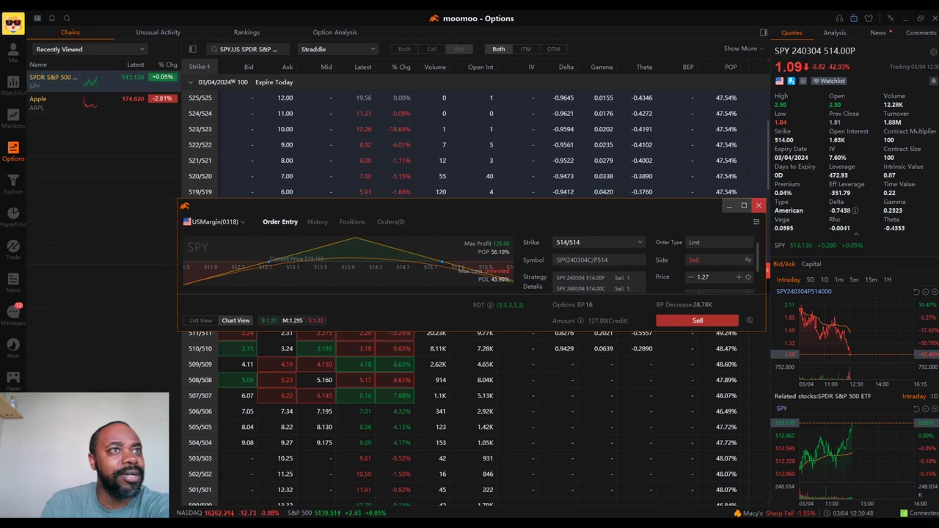
pyautogui.click(759, 206)
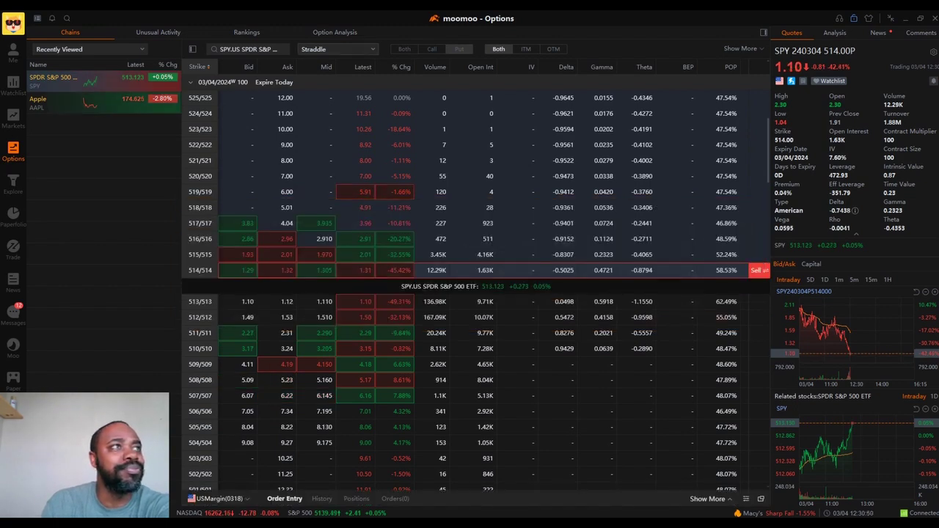
# Step: Change the strategy to Strangle and open the 514/515 strangle's Buy order entry in an independent window
pyautogui.click(337, 49)
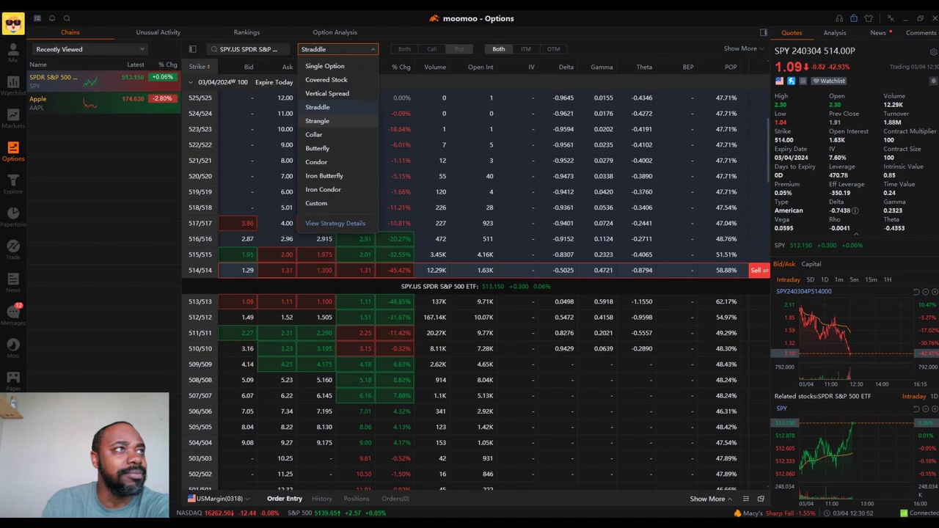
pyautogui.click(318, 120)
pyautogui.press('Down')
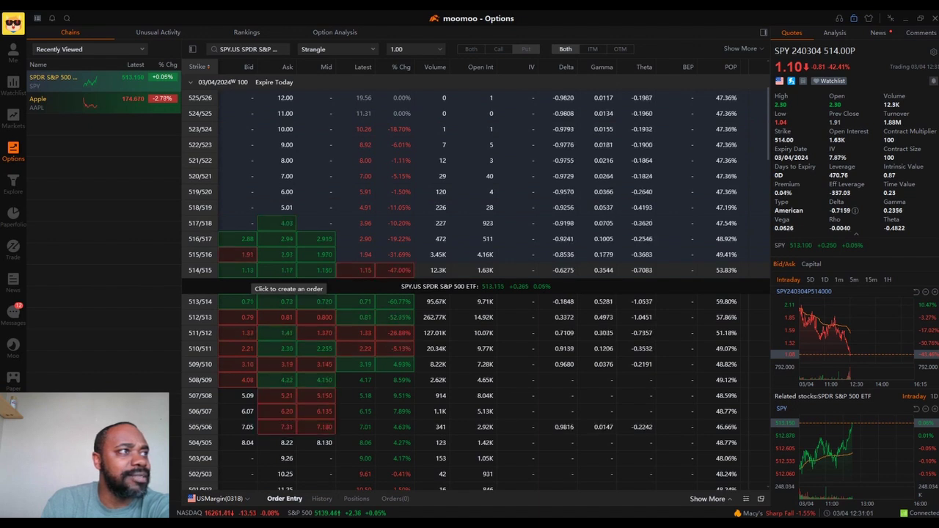
pyautogui.click(247, 270)
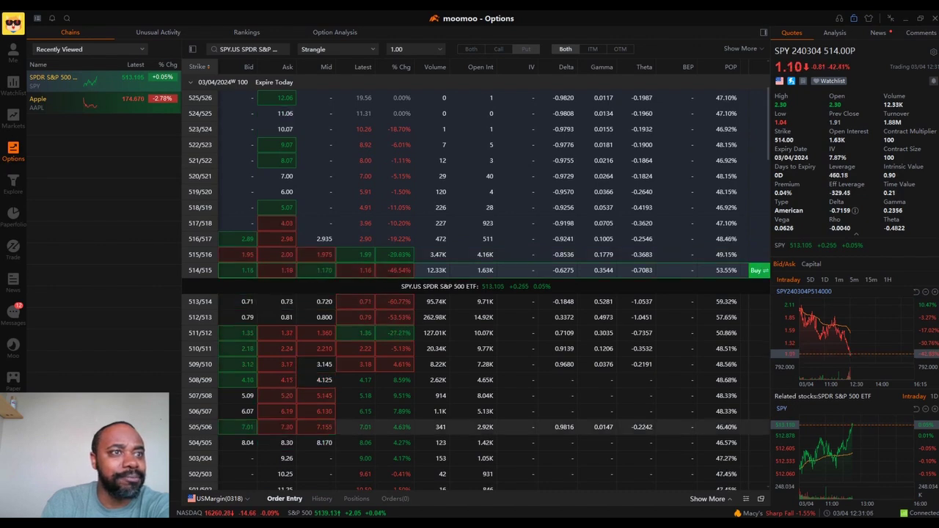
pyautogui.click(761, 499)
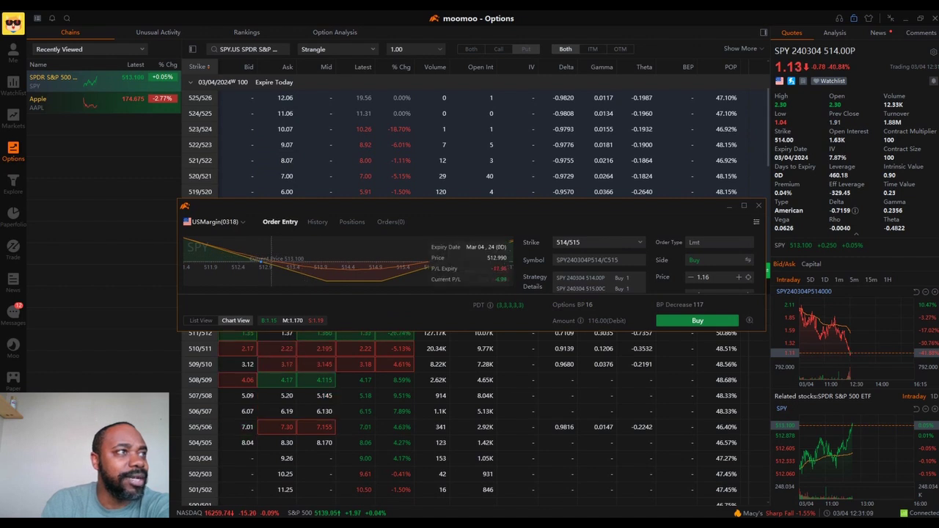
# Step: Examine the 514/515 strangle's break-even points and payoff on the Buy and Sell sides, and close the order entry without submitting
pyautogui.moveTo(260, 262)
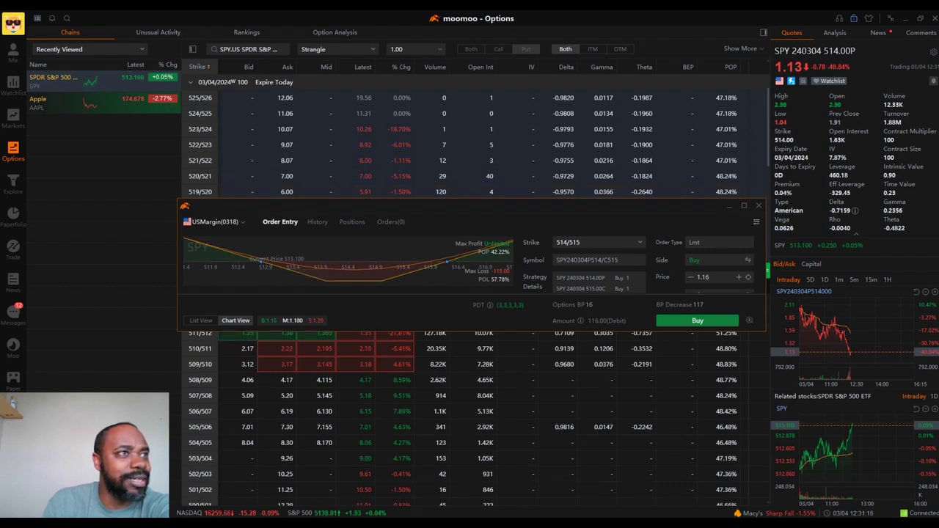
pyautogui.moveTo(496, 246)
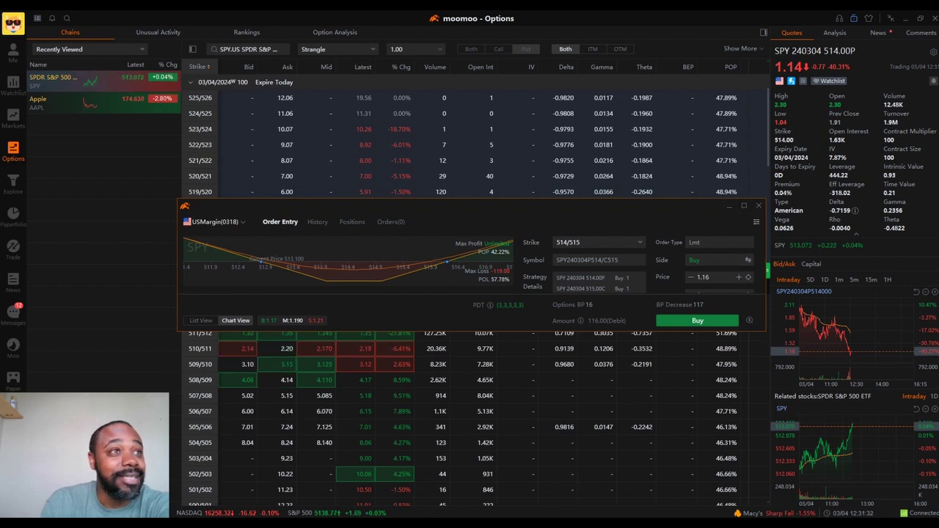
pyautogui.click(748, 259)
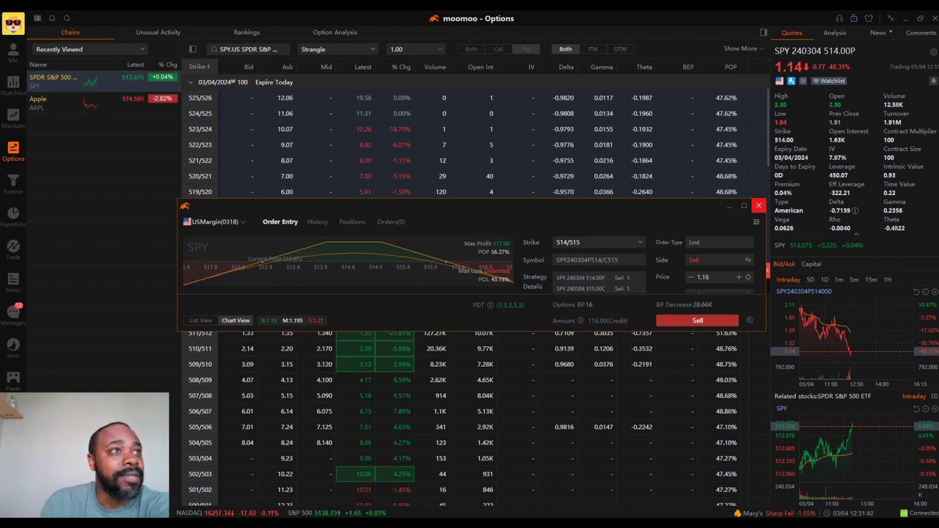
pyautogui.click(759, 205)
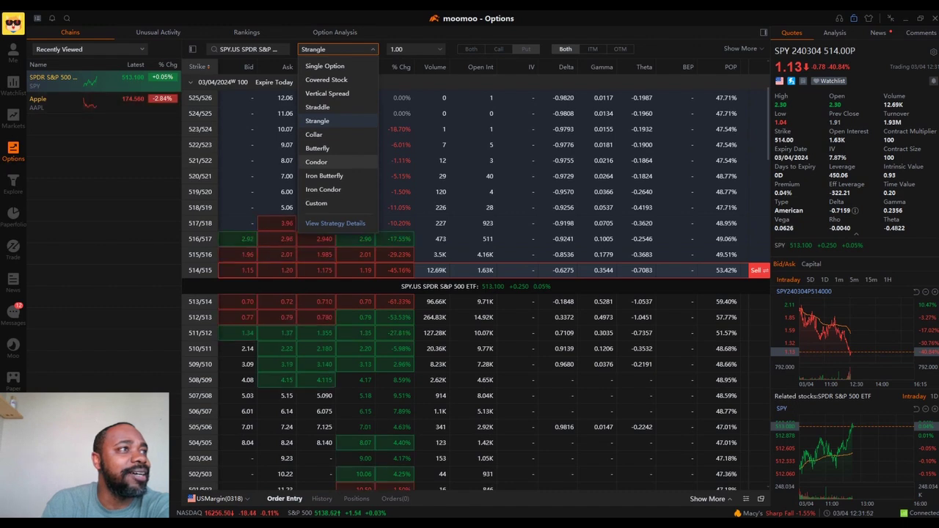
# Step: Change the strategy to Iron Condor with a strike spread of 1.00
pyautogui.click(322, 189)
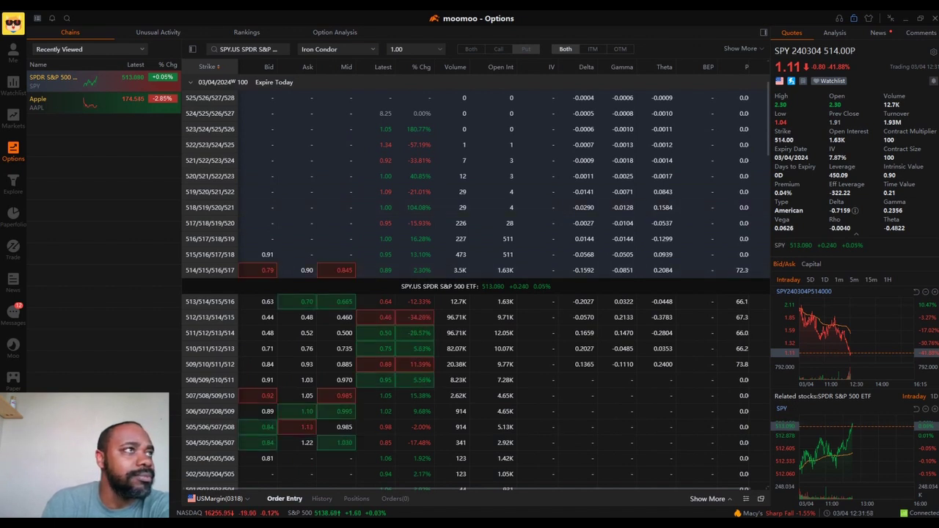
pyautogui.click(416, 49)
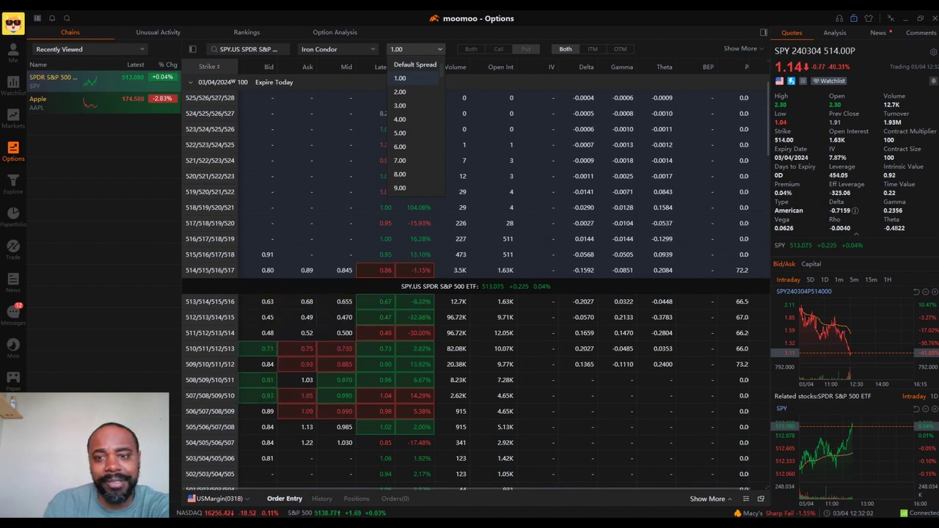
pyautogui.click(399, 78)
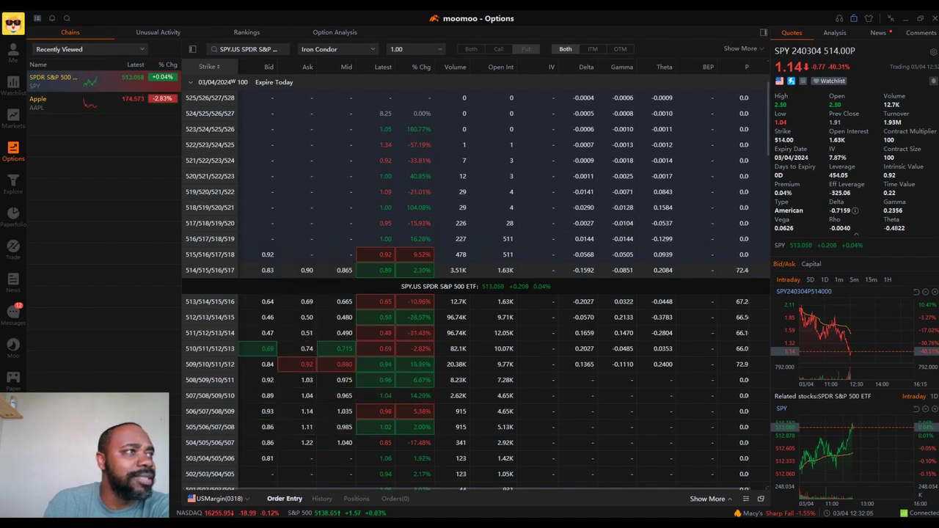
# Step: Examine the 514/515/516/517 iron condor's payoff chart with the side on Sell in an independent order window, and close without submitting
pyautogui.click(501, 270)
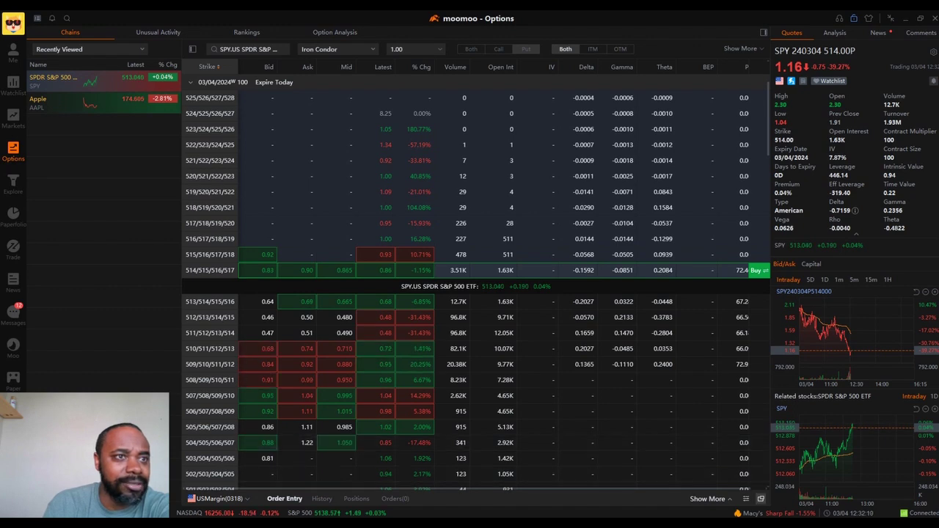
pyautogui.click(760, 499)
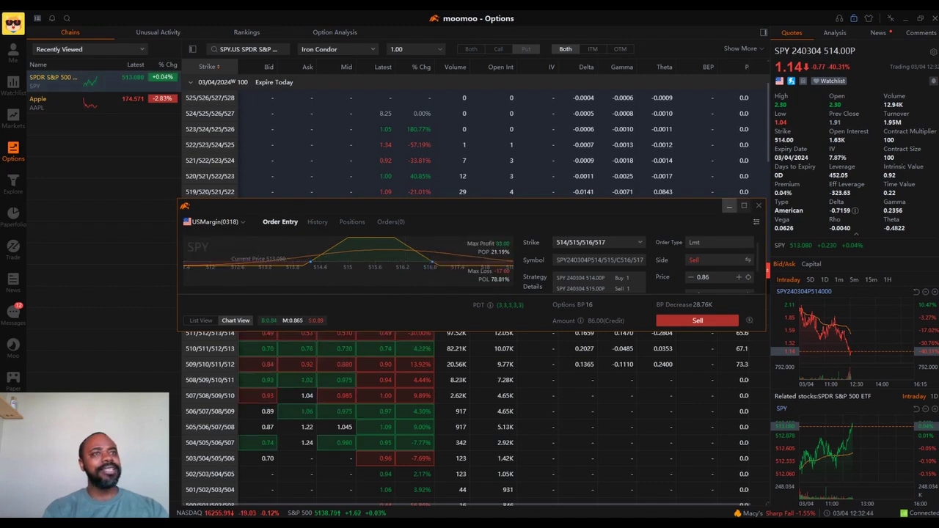
pyautogui.click(759, 205)
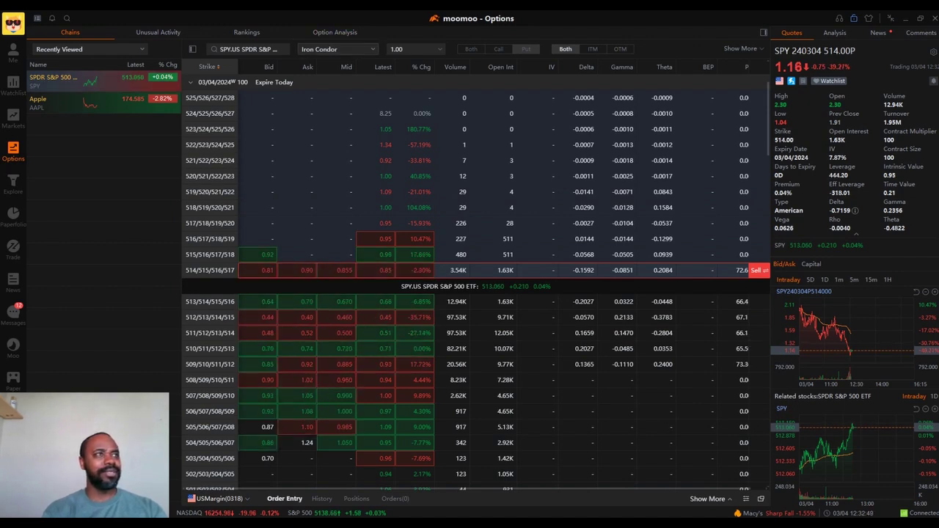
# Step: Read the strategy details explaining the Iron Condor and close the explanation
pyautogui.click(338, 49)
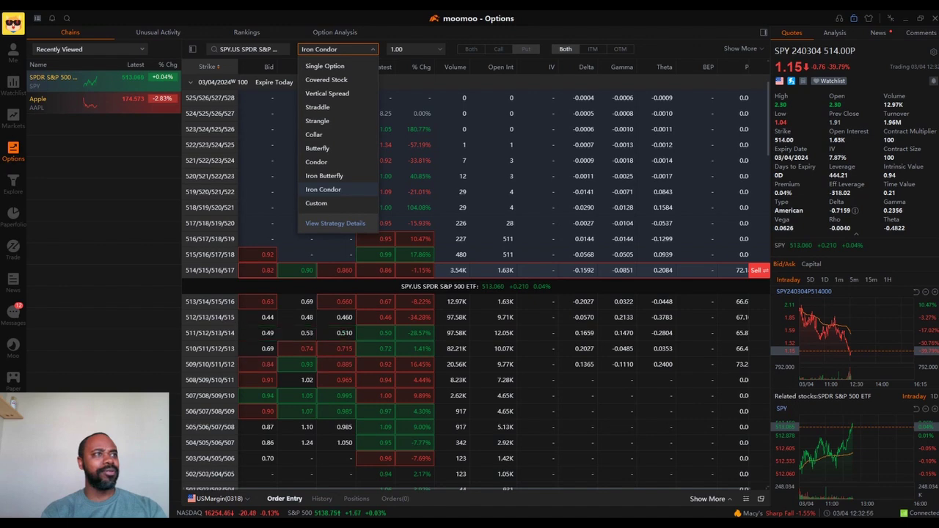
pyautogui.click(335, 223)
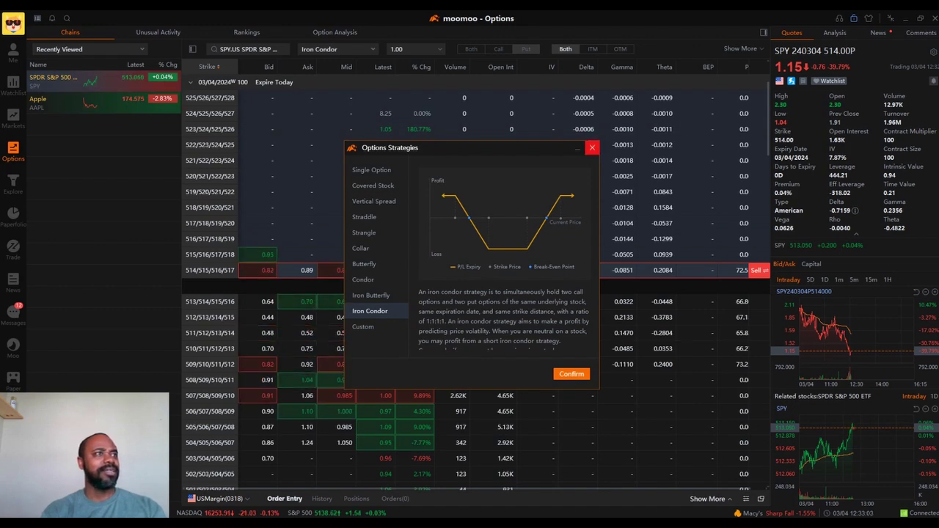
pyautogui.click(592, 148)
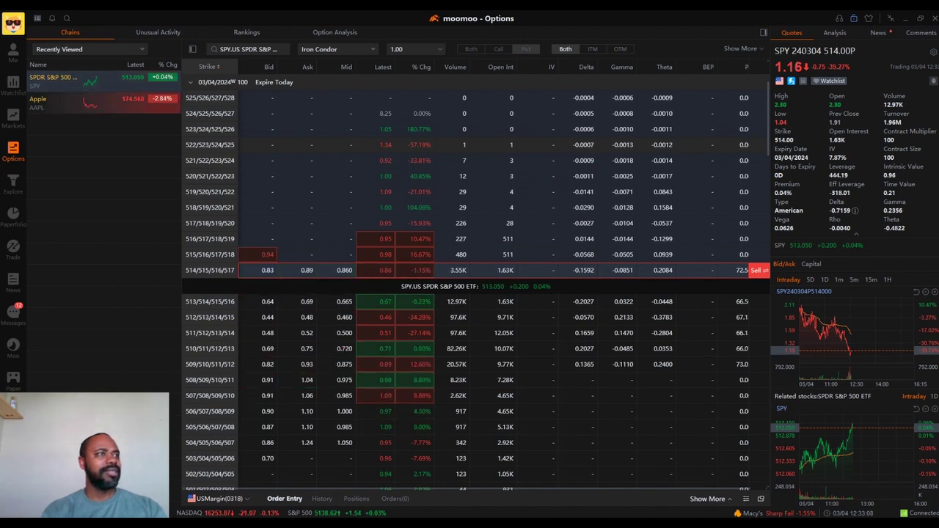
# Step: Return the options chain to the Single Option strategy, read its strategy details, and close the explanation
pyautogui.click(338, 49)
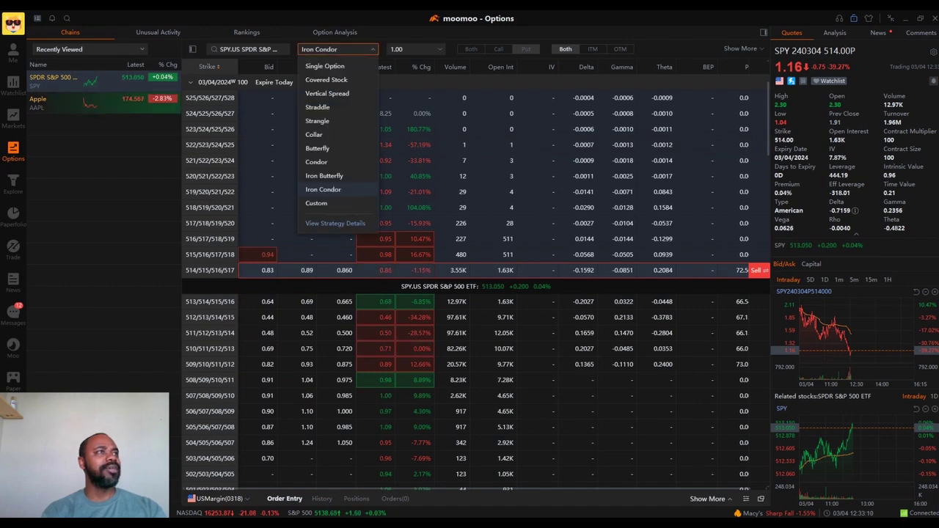
pyautogui.click(324, 66)
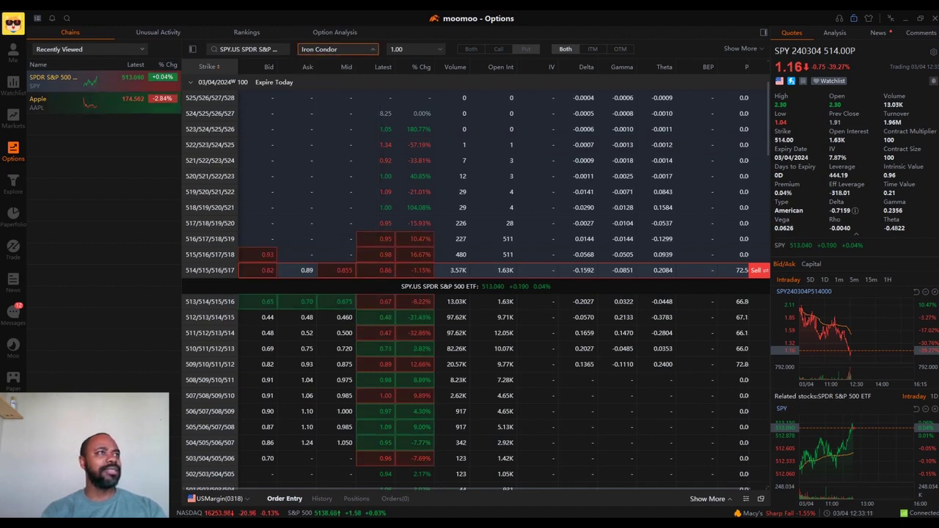
pyautogui.click(337, 49)
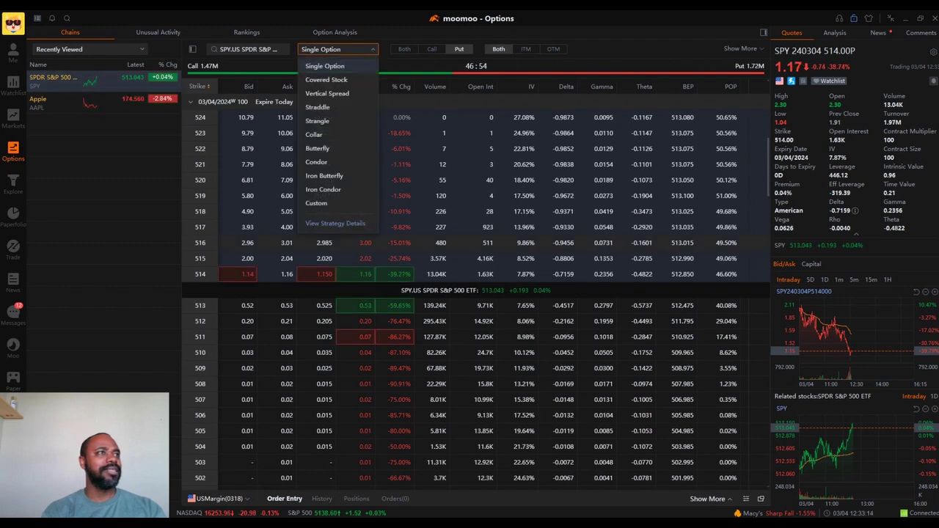
pyautogui.click(335, 223)
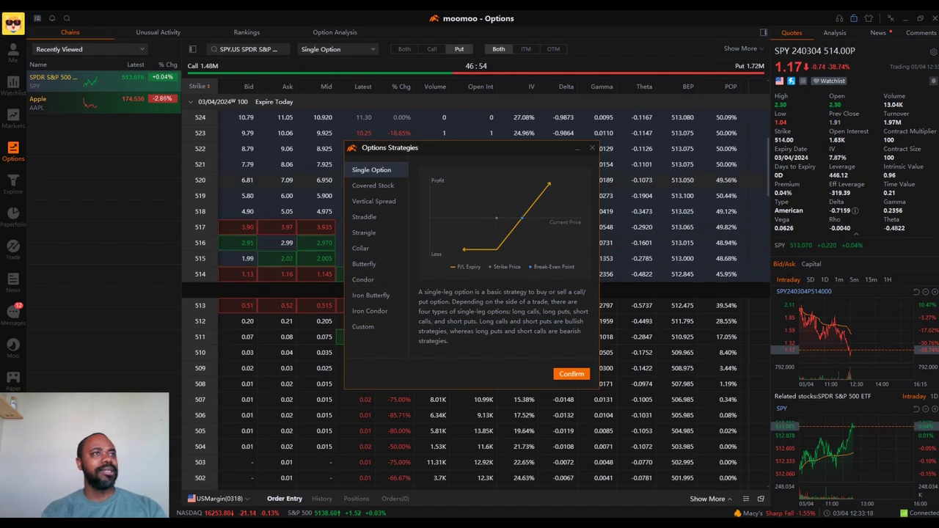
pyautogui.click(592, 147)
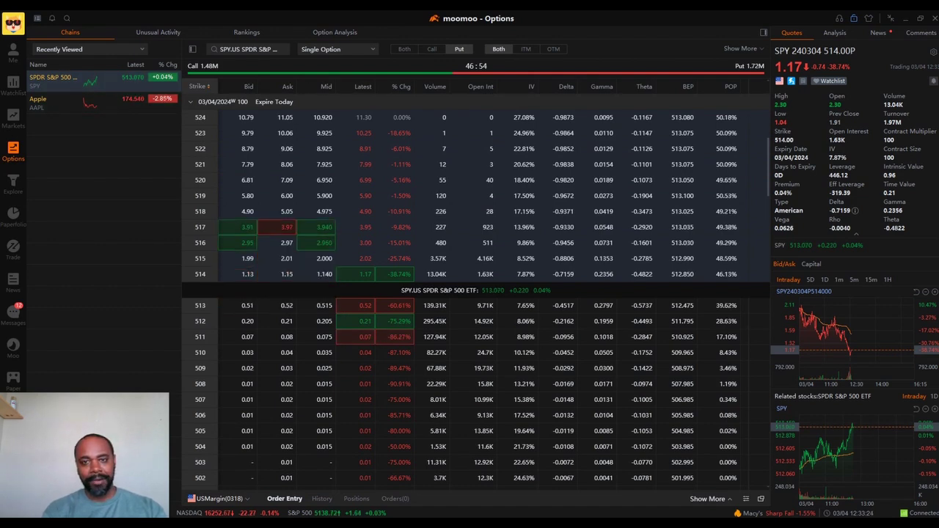
pyautogui.moveTo(90, 103)
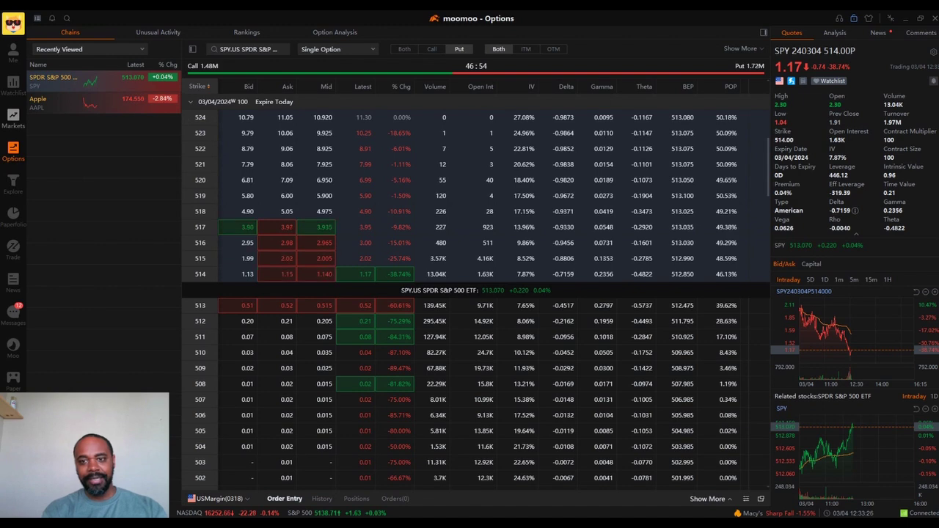